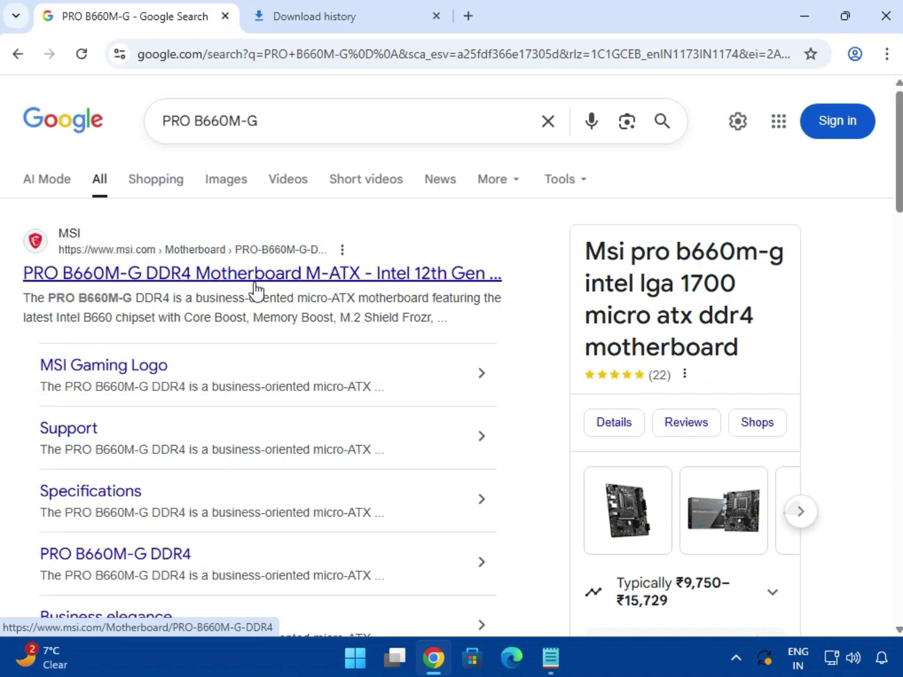
Open MSI's PRO B660M-G DDR4 product page from the search results and go to its Support section
left_click(369, 275)
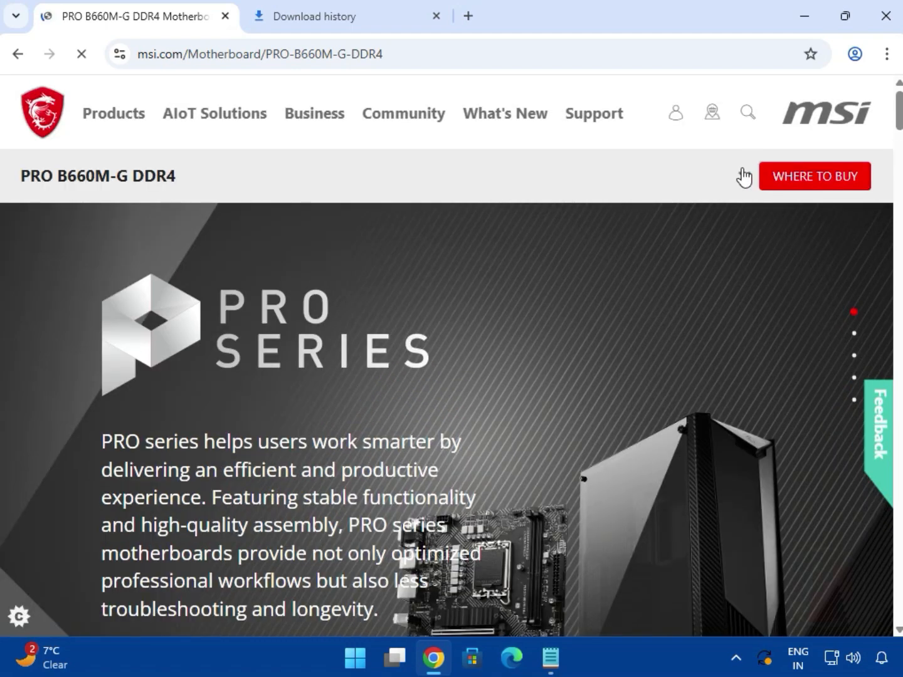
left_click(743, 176)
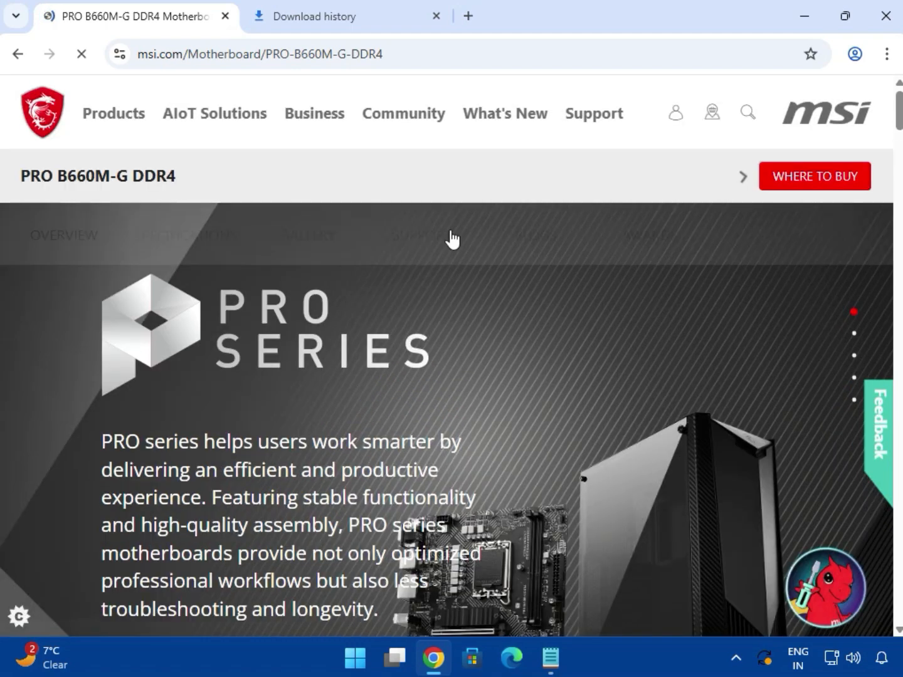
left_click(424, 237)
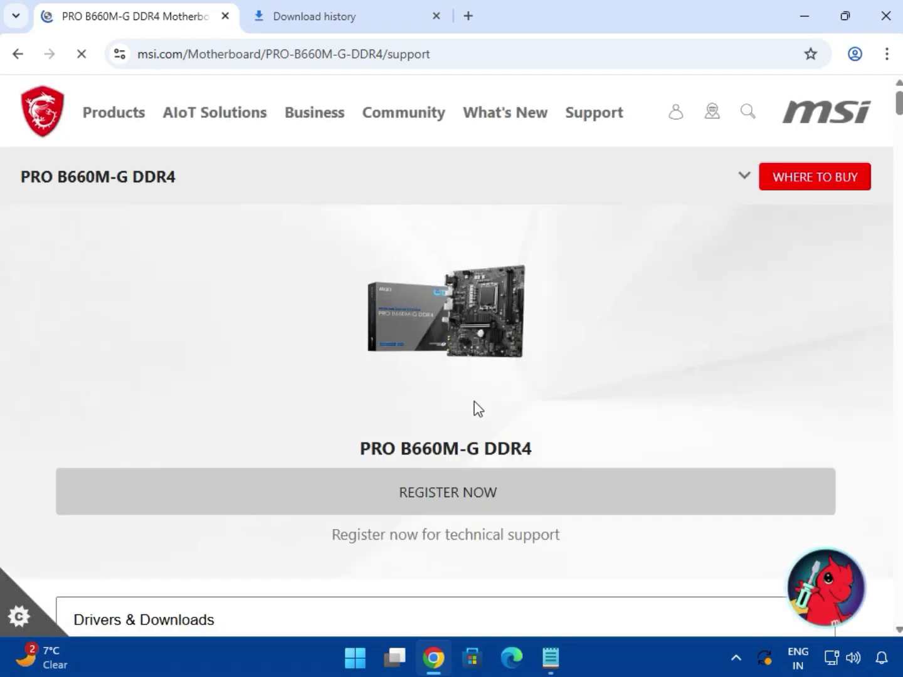
Switch the Drivers & Downloads category on the support page to Driver
scroll(439, 451, "down", 4)
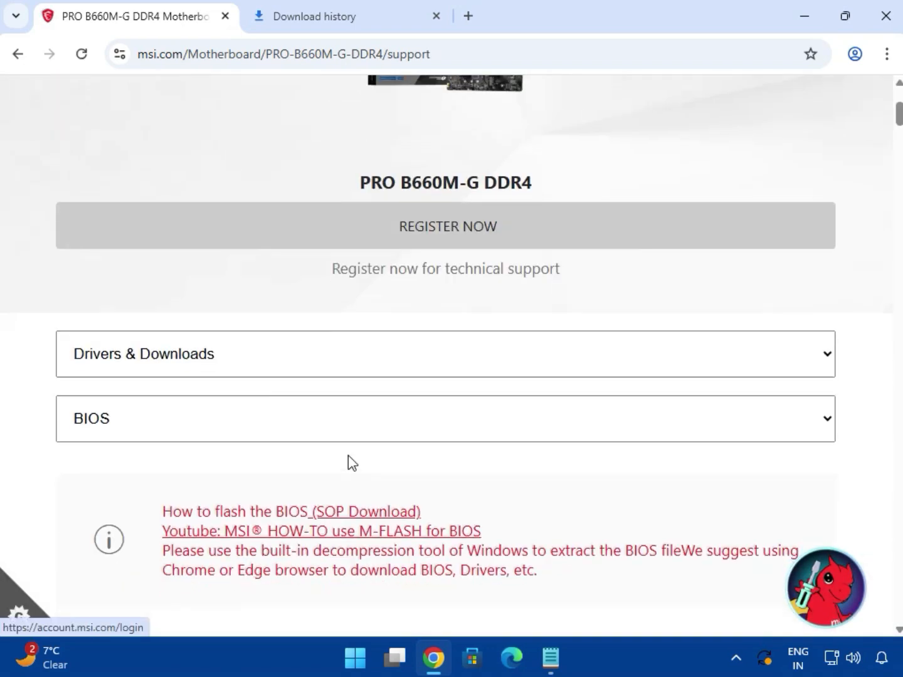
left_click(157, 427)
left_click(152, 480)
scroll(426, 463, "down", 3)
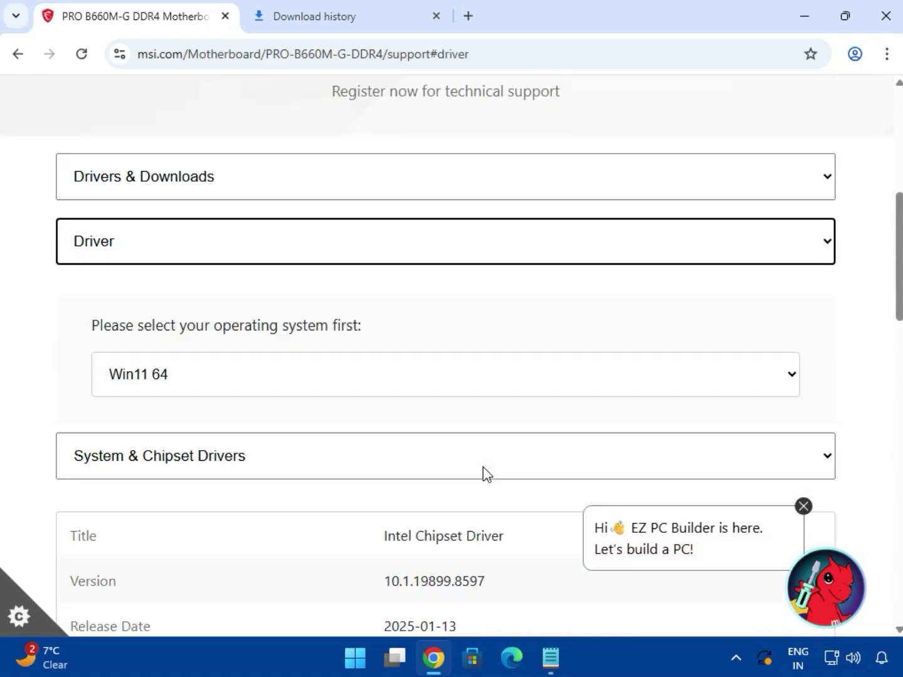
Set the operating system for the driver list to Win11 64 and dismiss the EZ PC Builder chat message
left_click(323, 390)
left_click(256, 432)
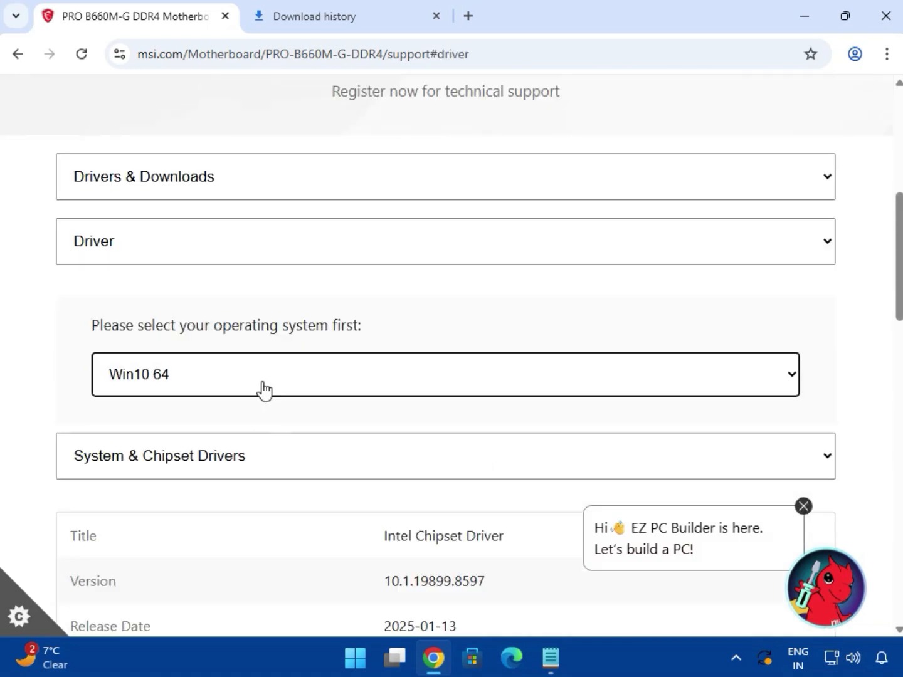
left_click(262, 387)
left_click(256, 414)
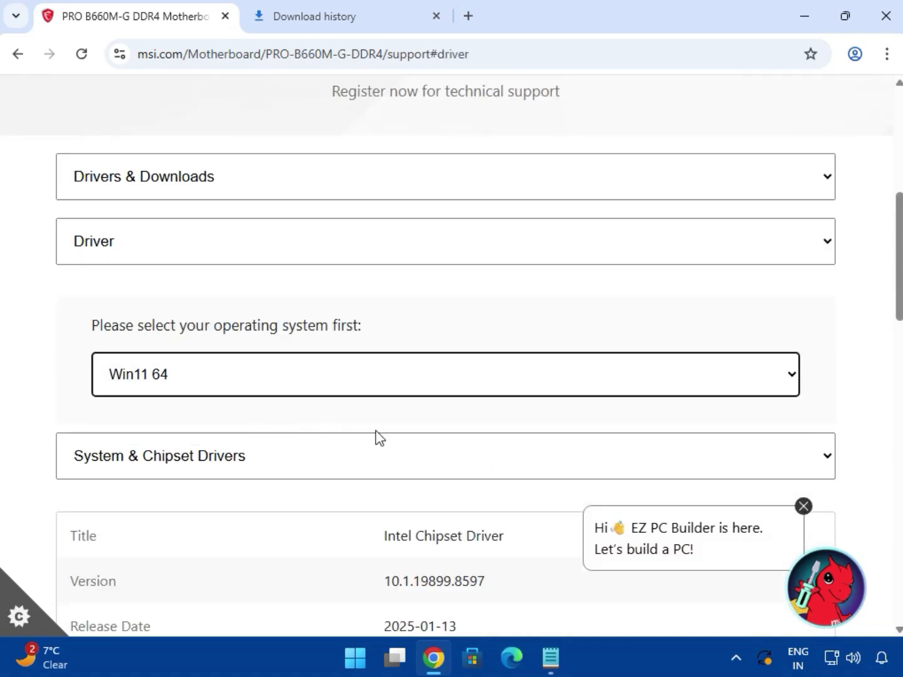
left_click(803, 506)
Download the Intel Chipset Driver from System & Chipset Drivers and check the recent downloads
scroll(506, 453, "down", 3)
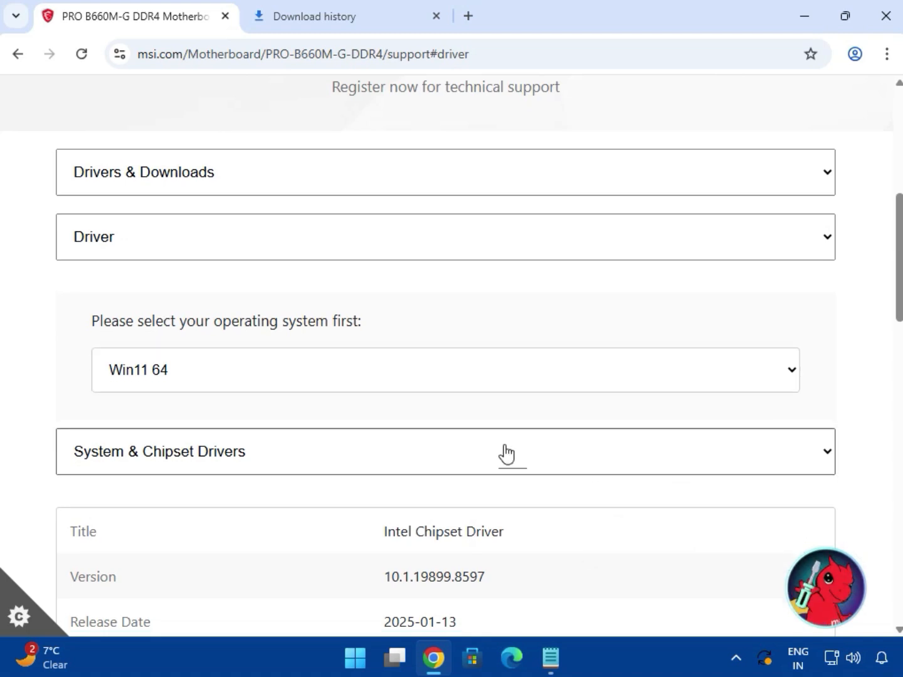
left_click_drag(414, 353, 537, 363)
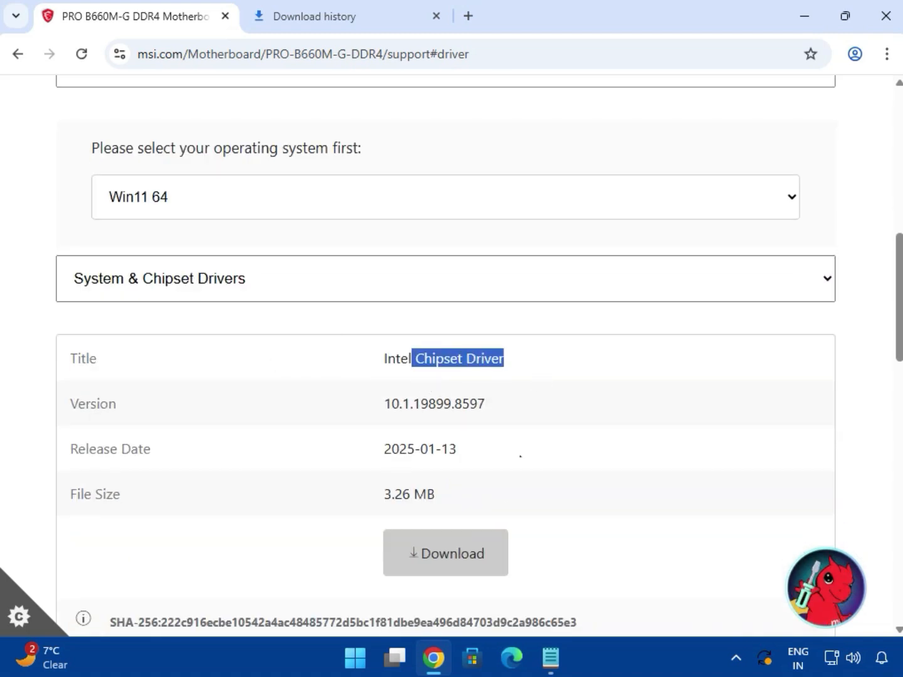
left_click(480, 566)
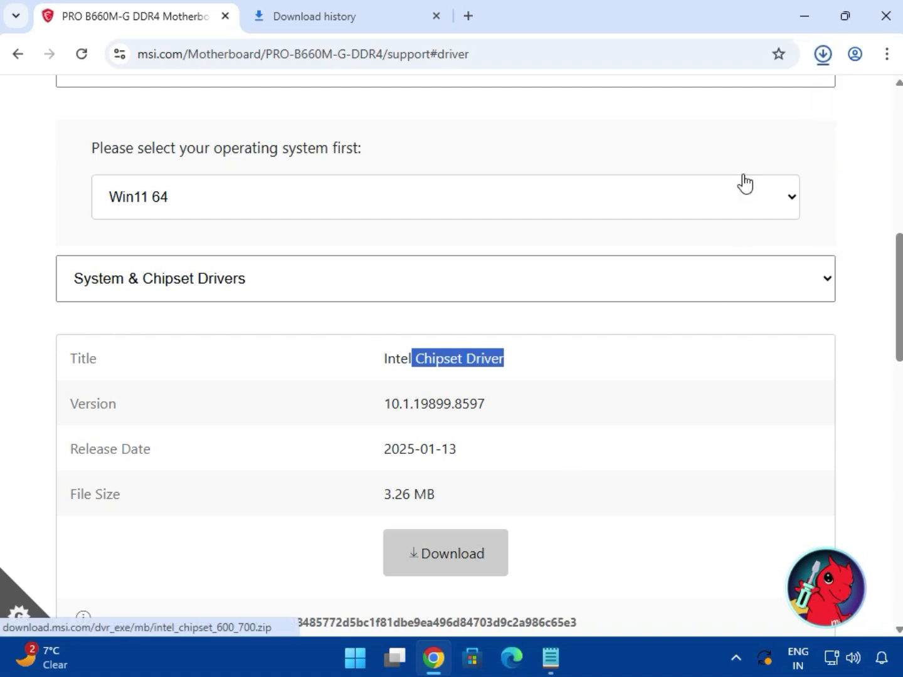
left_click(830, 56)
left_click(529, 240)
Switch the driver group to On-Board VGA Drivers and download the Intel SVGA Drivers
left_click(313, 285)
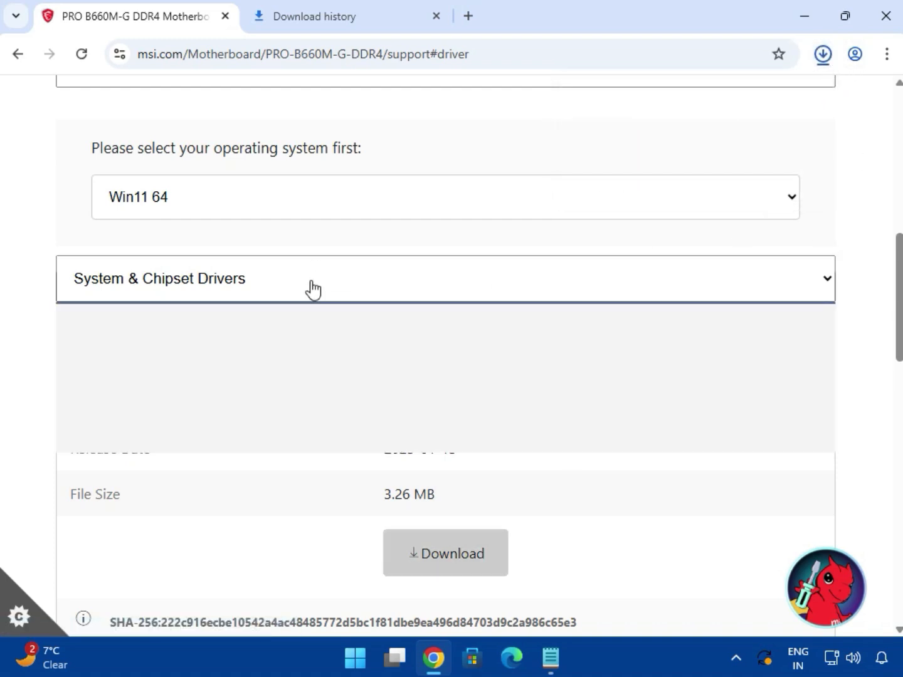
left_click(321, 348)
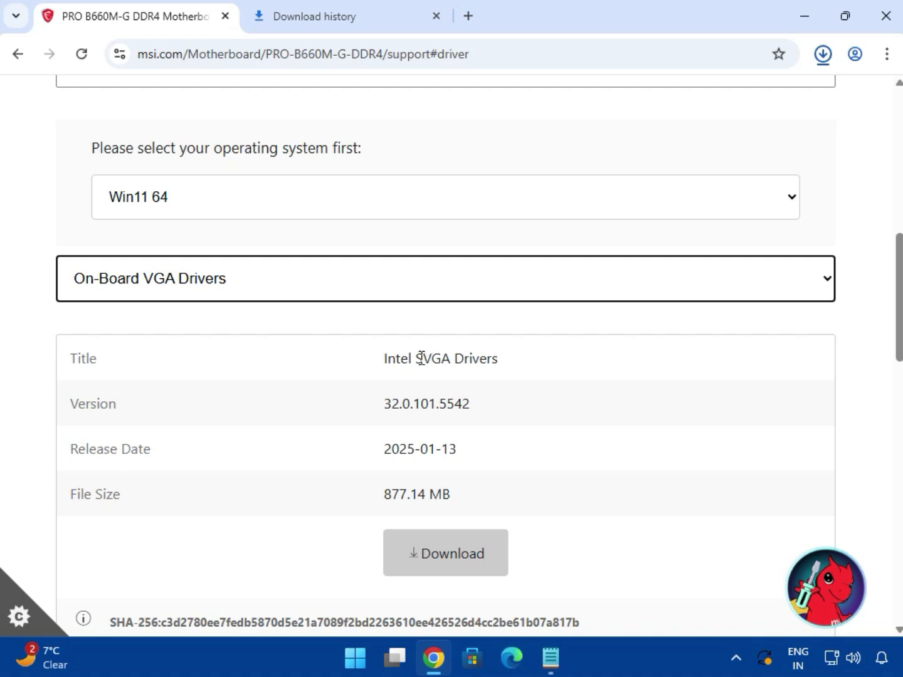
left_click_drag(422, 359, 500, 358)
left_click(470, 556)
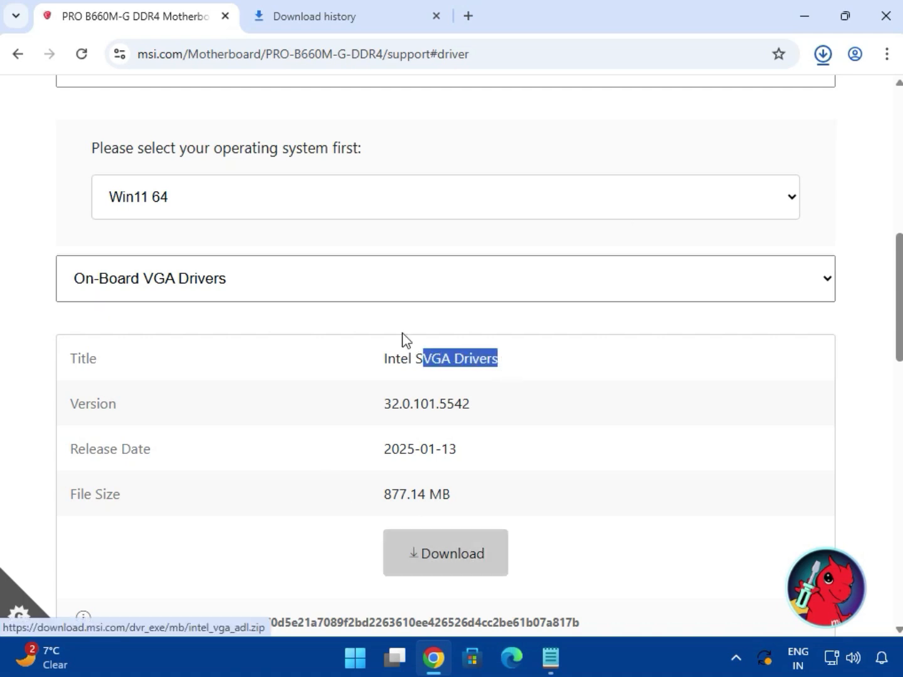
Download the Realtek HD Universal Driver from the On-Board Audio Drivers group and check the recent downloads
left_click(282, 296)
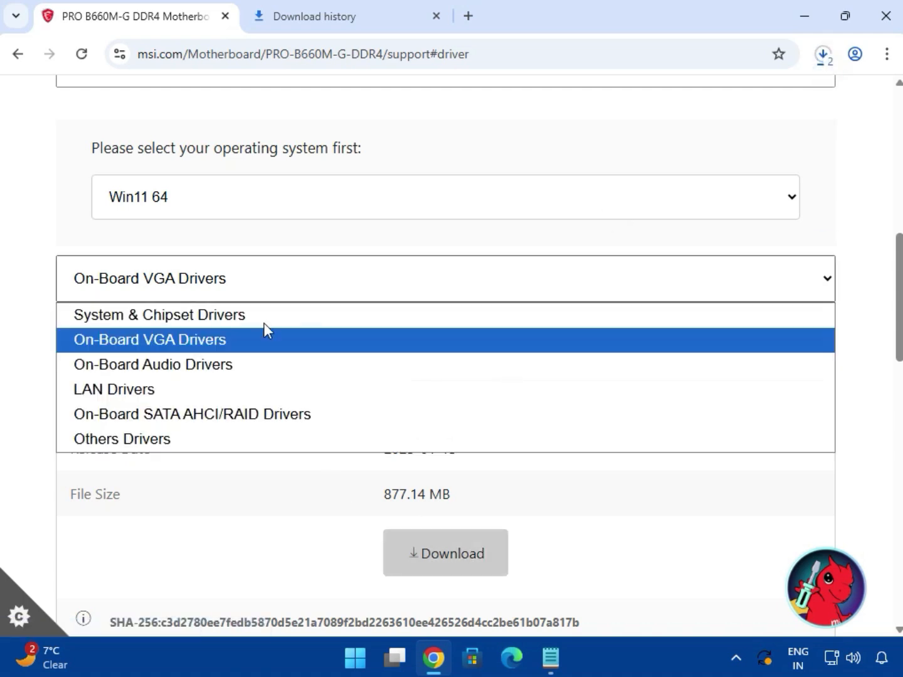
left_click(245, 364)
left_click_drag(437, 358, 614, 365)
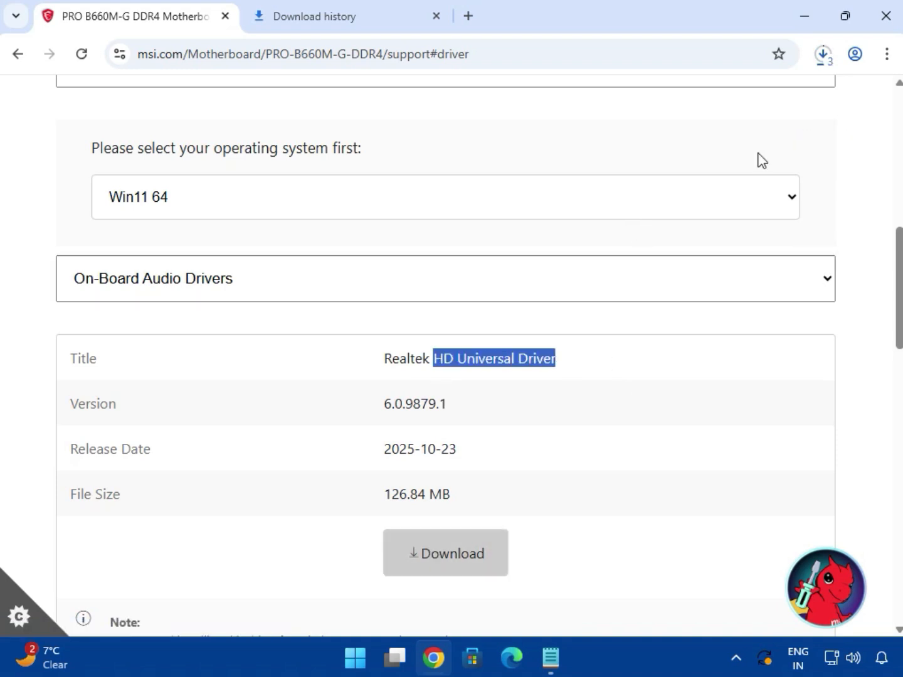
left_click(824, 54)
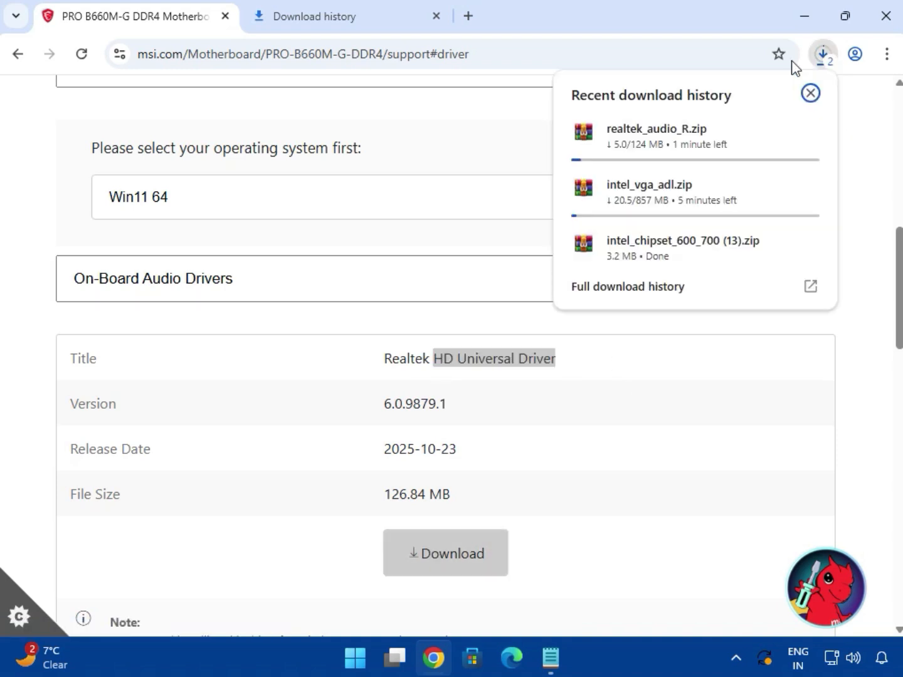
Switch the driver group to LAN Drivers and download the Realtek PCI-E Ethernet Drivers
left_click(187, 297)
left_click(304, 372)
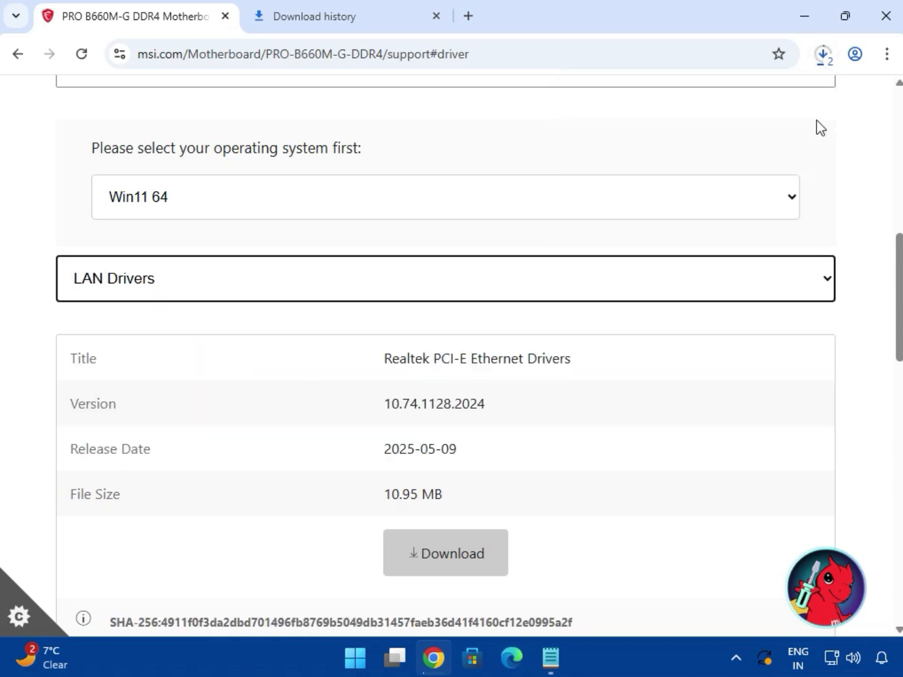
left_click(824, 63)
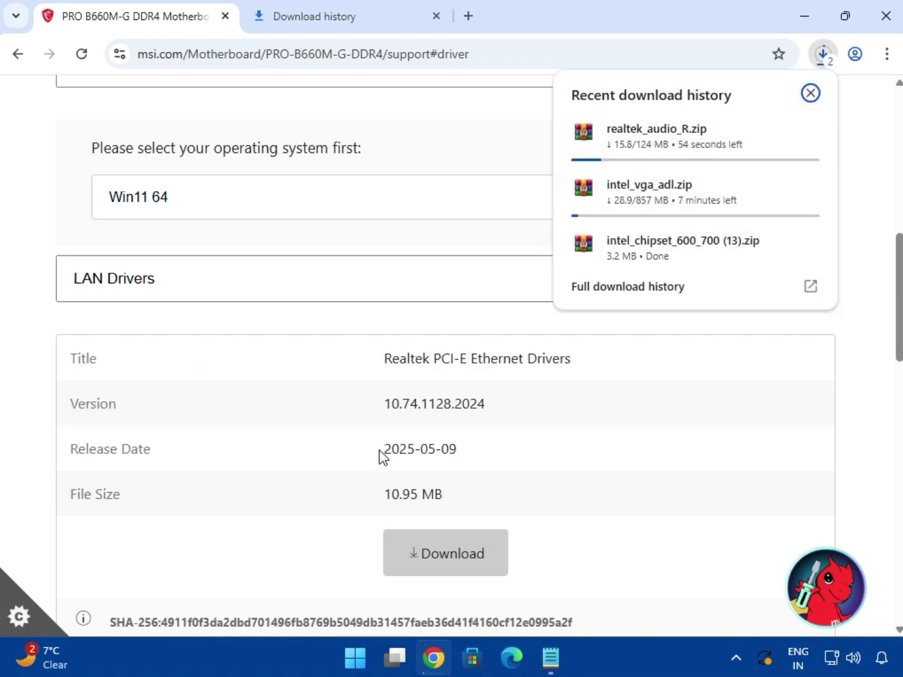
left_click_drag(460, 359, 551, 359)
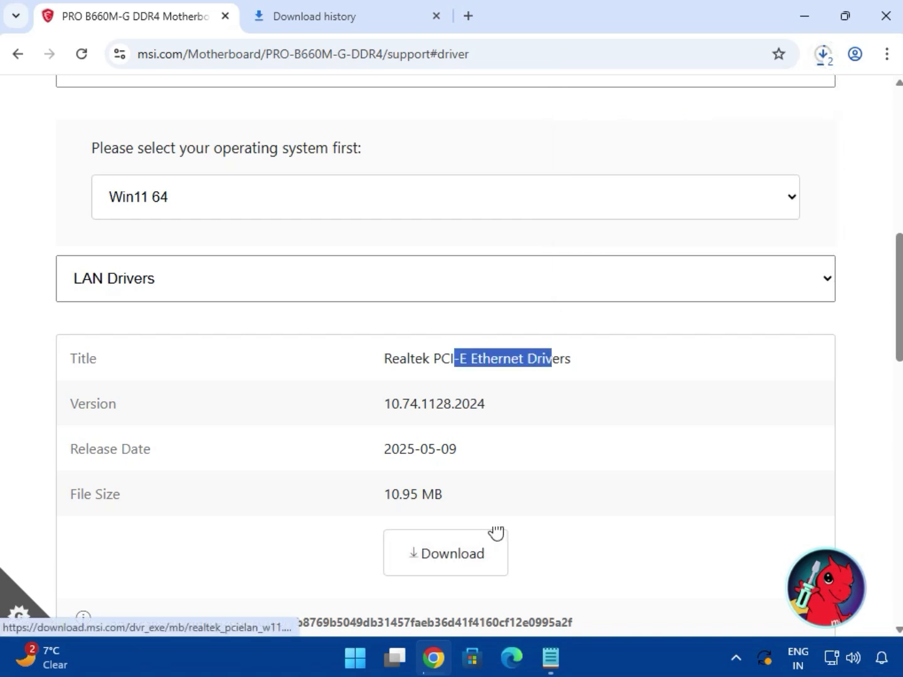
scroll(502, 526, "down", 1)
left_click(518, 494)
scroll(518, 493, "down", 3)
scroll(272, 383, "up", 4)
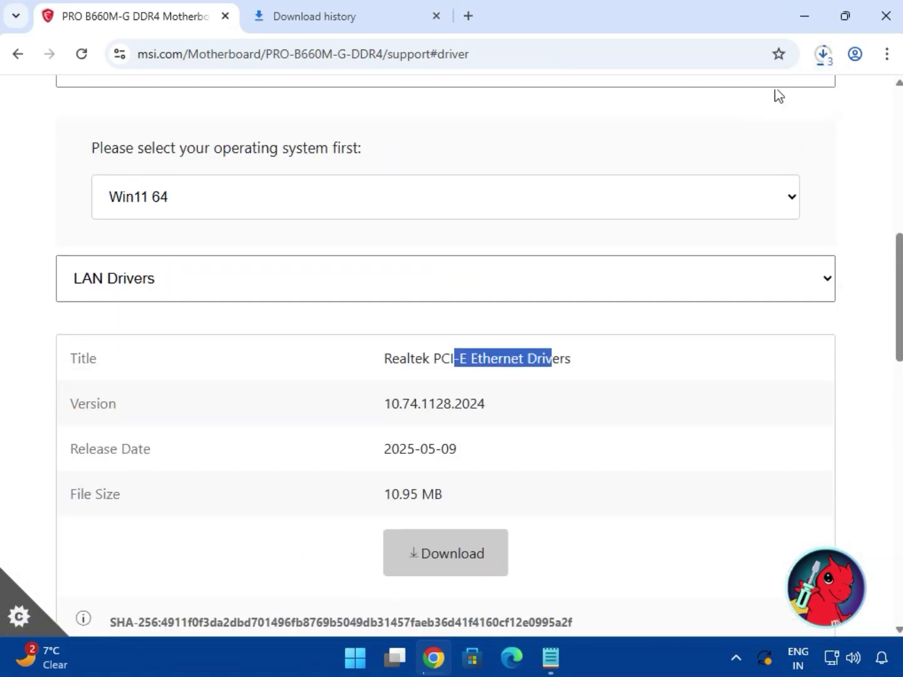
Open the full download history and show bt_drivers (3).zip in its folder
left_click(823, 60)
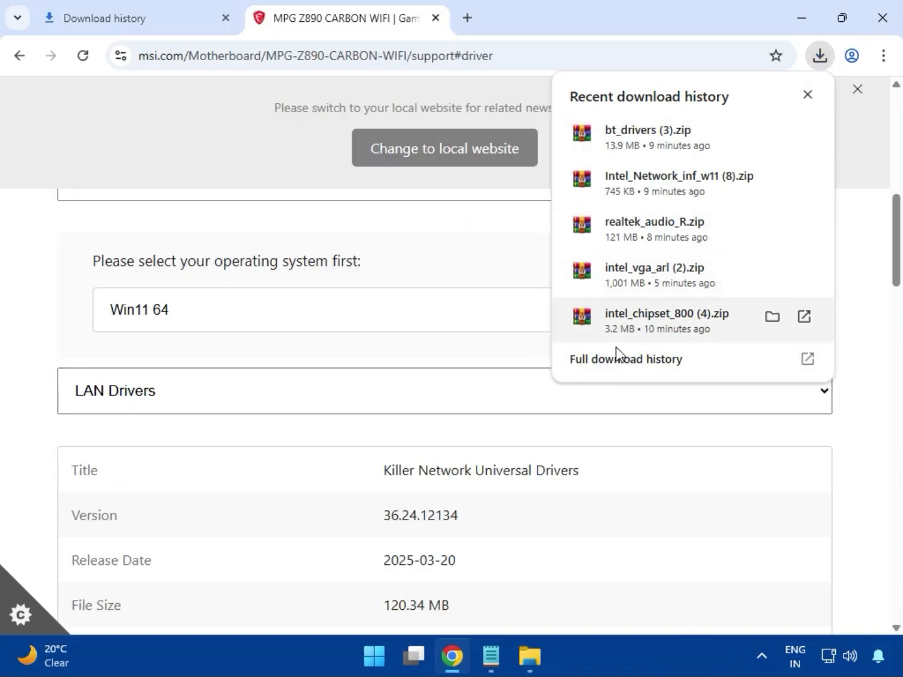
left_click(603, 367)
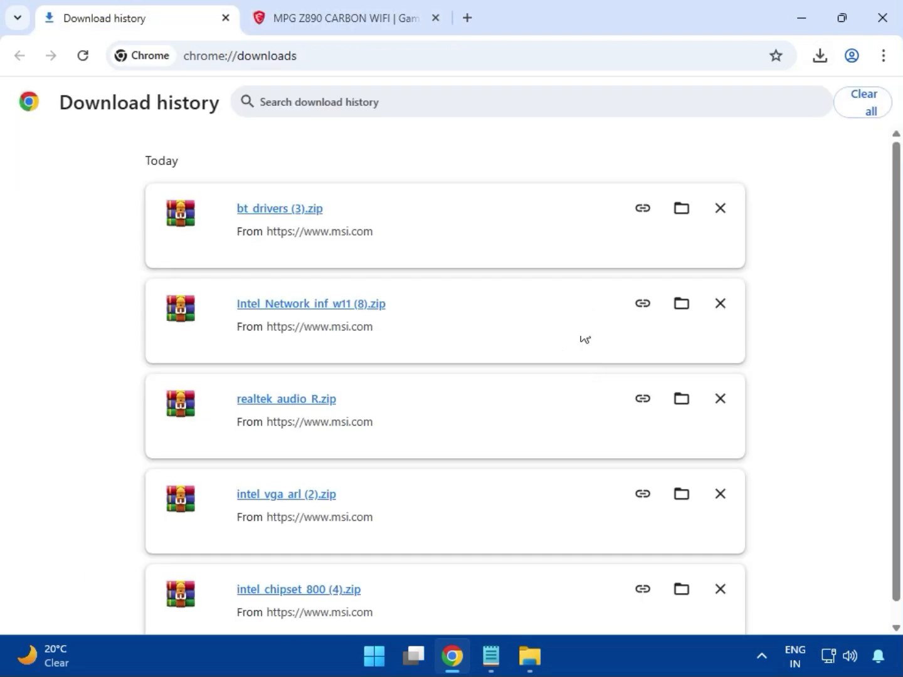
left_click(679, 211)
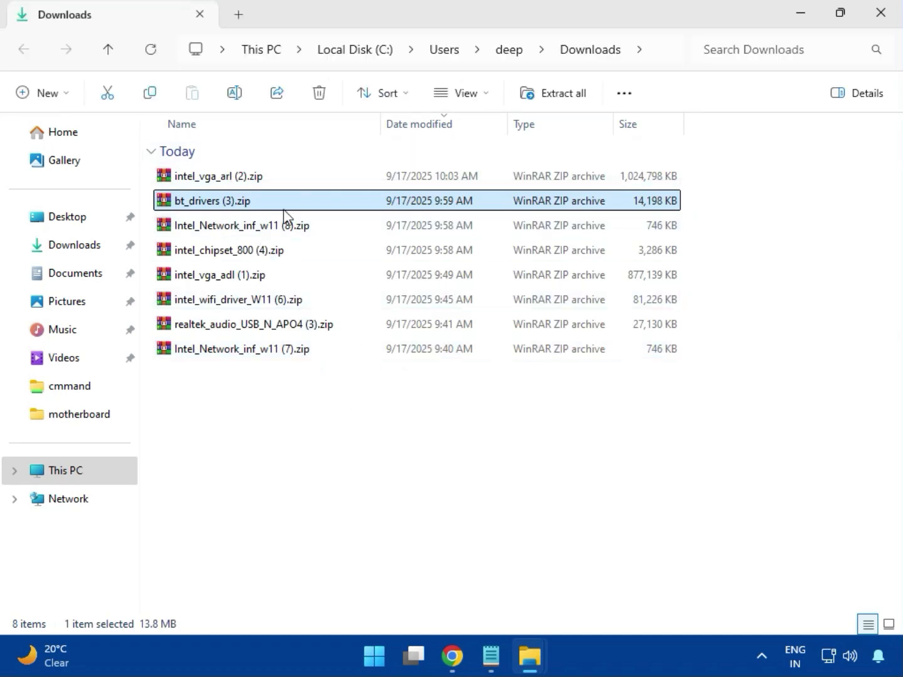
Open the intel_vga_arl (2).zip archive, dismiss the WinRAR licence reminder and enter the Intel VGA Driver_32.0.101.6629 folder
left_click(251, 181)
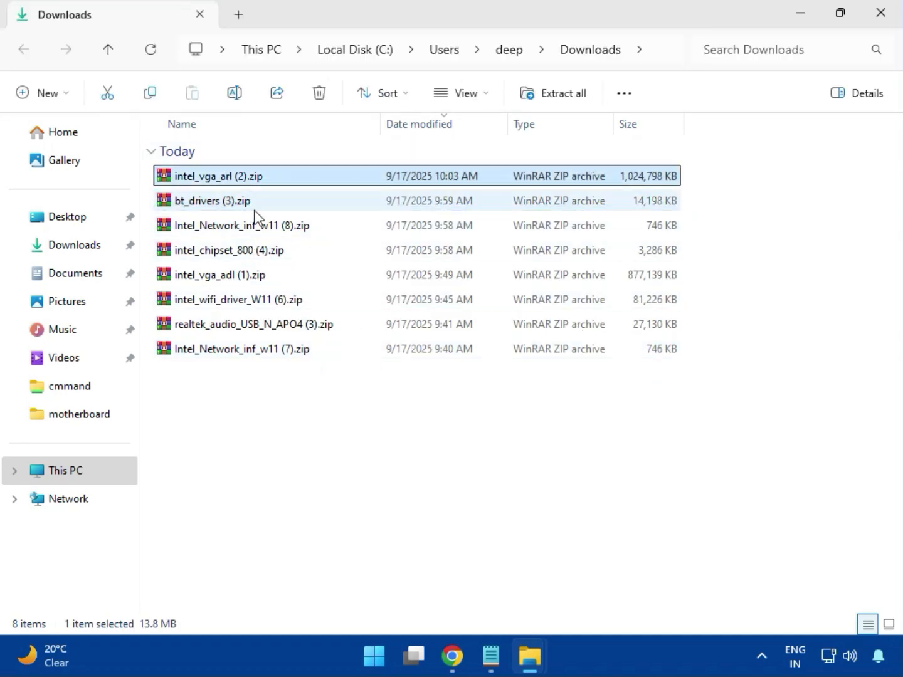
double_click(246, 178)
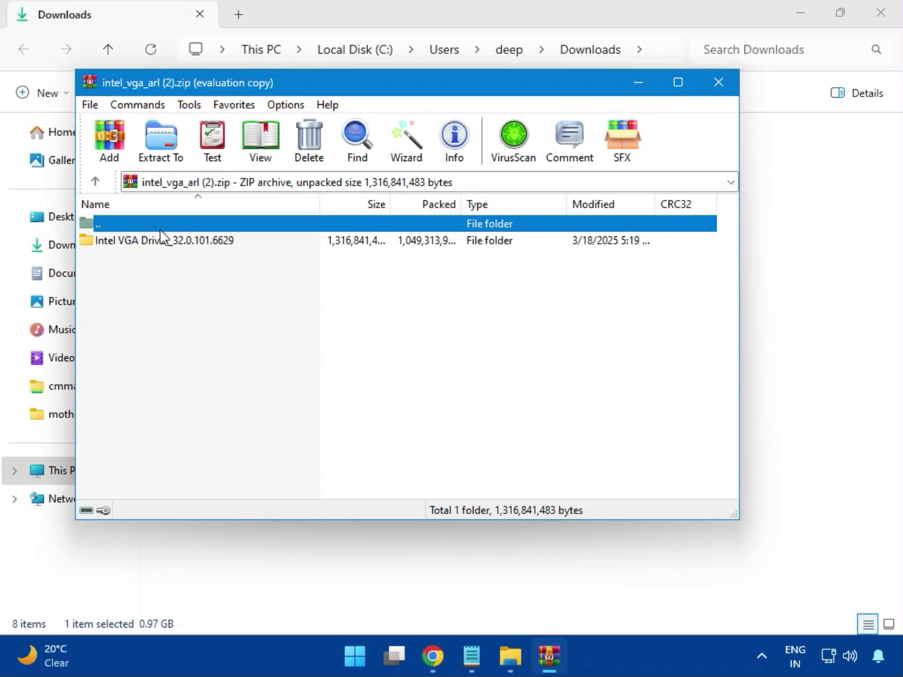
left_click(159, 241)
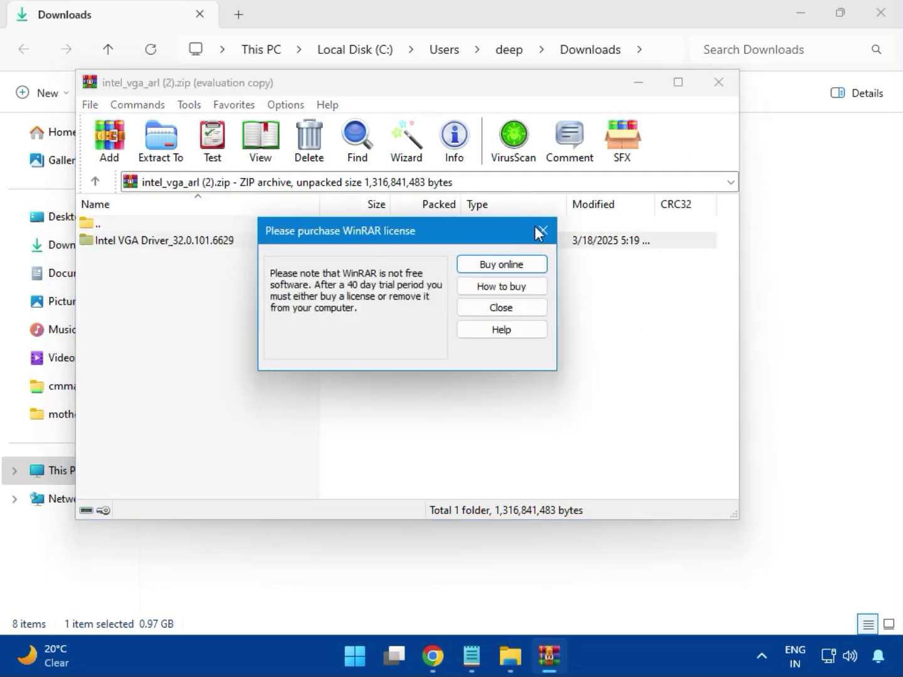
left_click(541, 232)
double_click(187, 241)
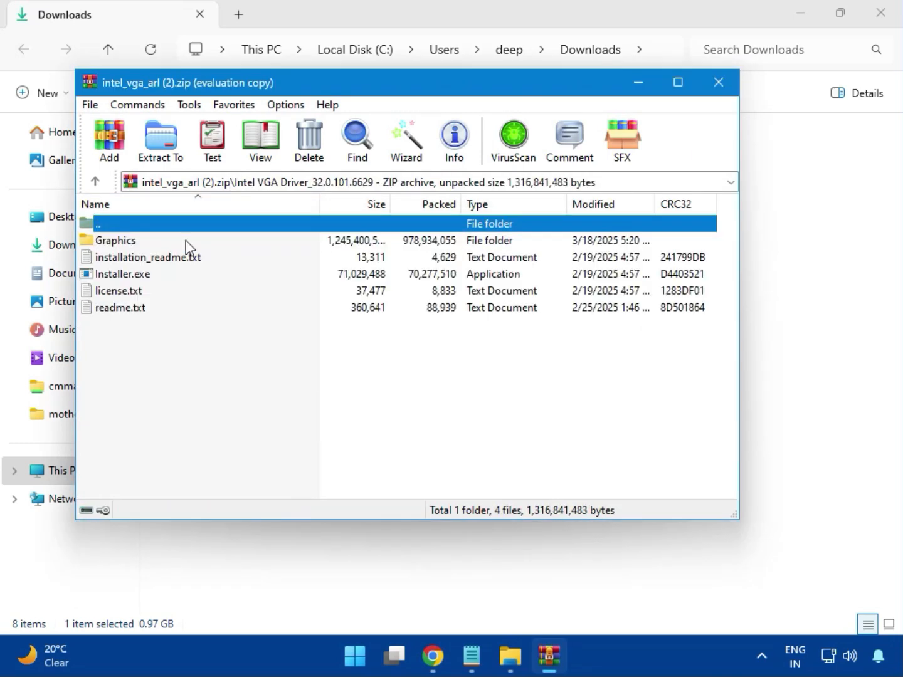
Run Installer.exe with permission to make changes, go through the Intel graphics driver installation, and close the installer and archive
left_click(149, 276)
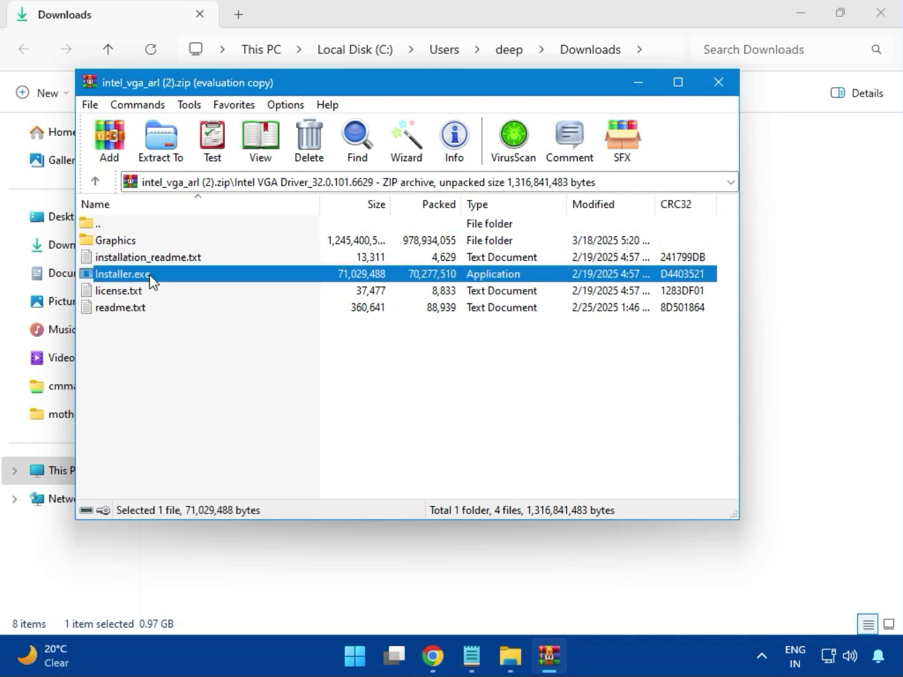
double_click(177, 276)
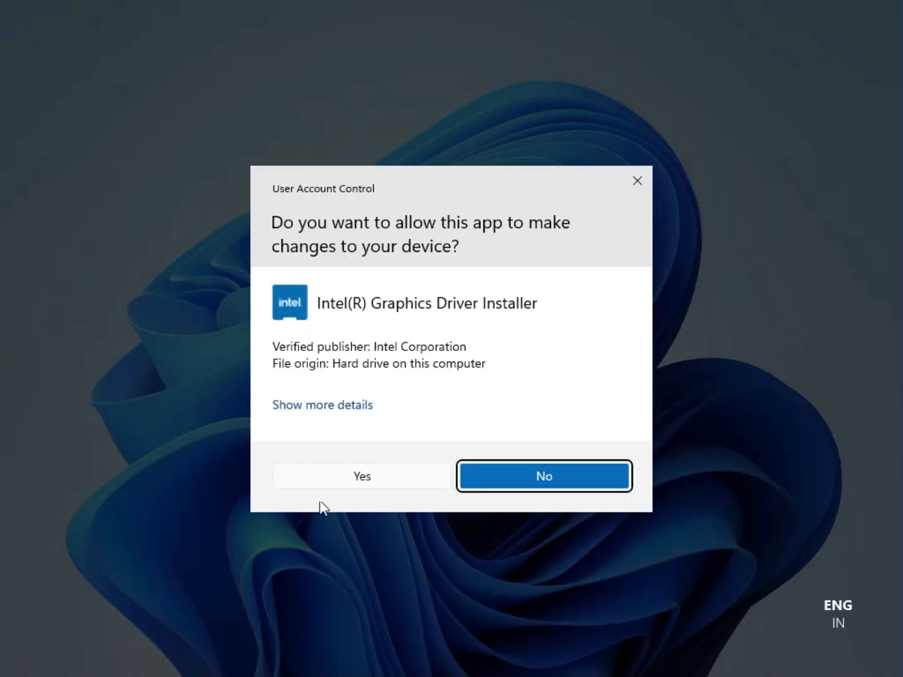
left_click(351, 478)
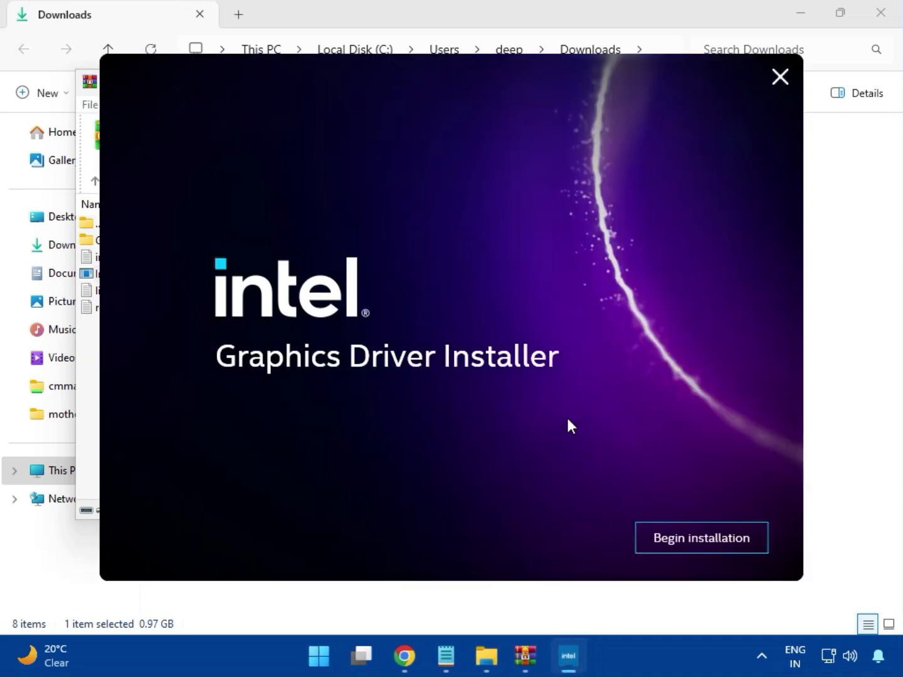
left_click(690, 537)
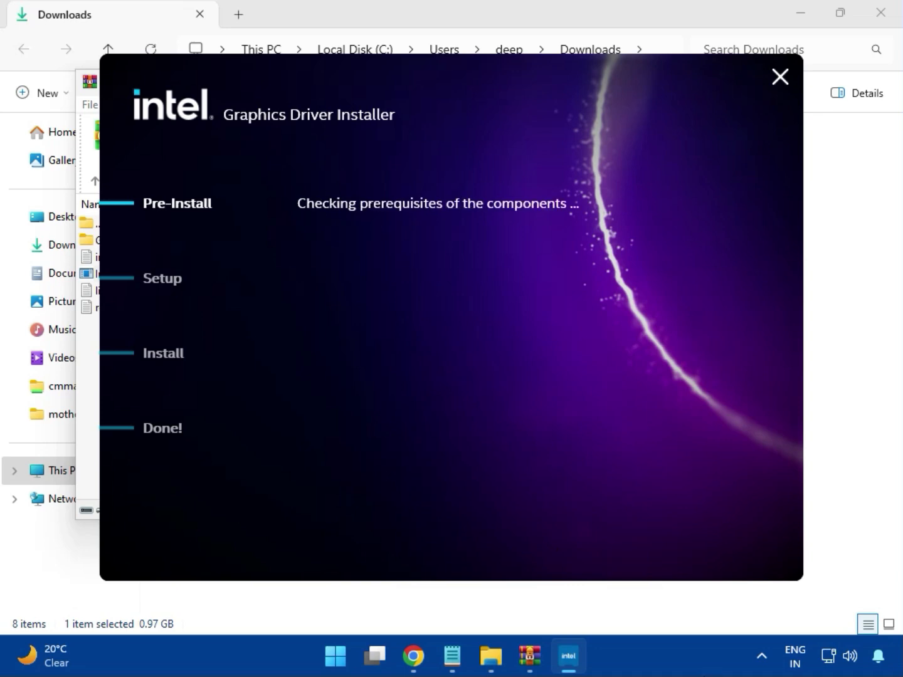
left_click(729, 549)
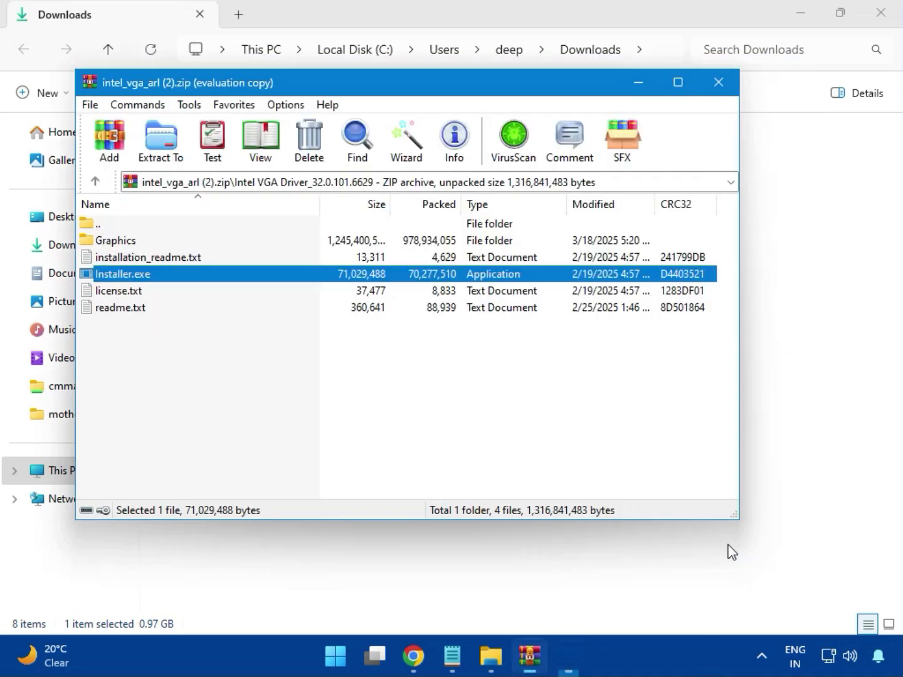
left_click(716, 80)
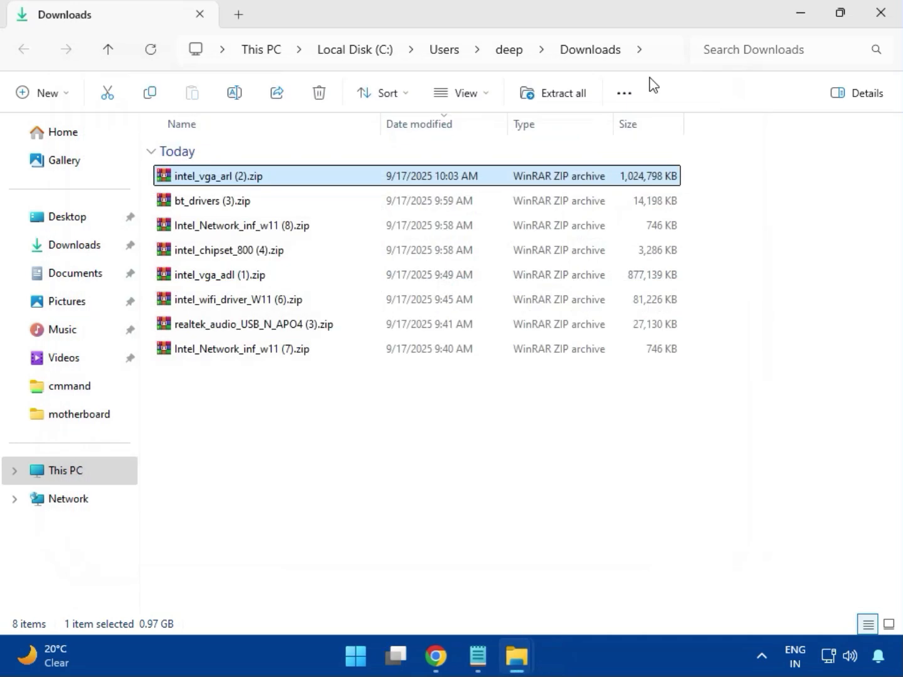
Open the bt_drivers (3).zip archive, enter the Intel BlueTooth Driver_23.70.0.2 folder and launch Intel Bluetooth.msi
left_click(179, 204)
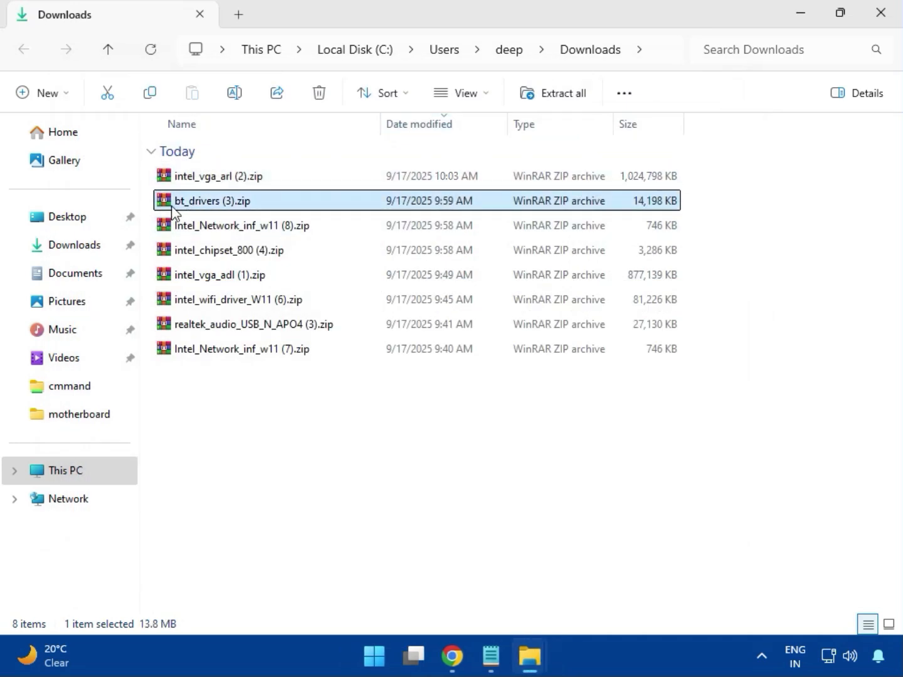
double_click(218, 202)
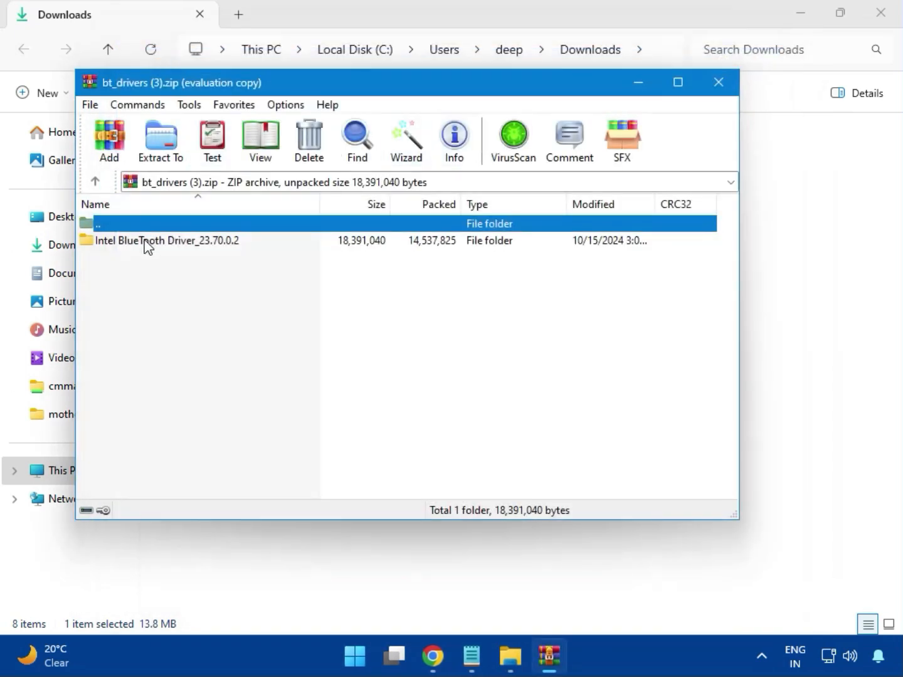
left_click(151, 244)
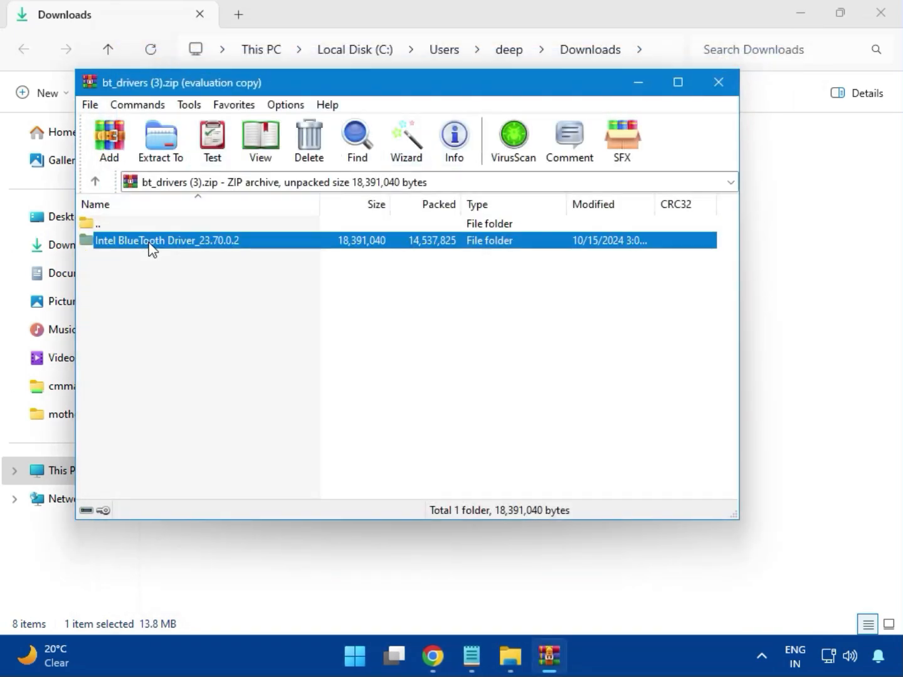
double_click(166, 247)
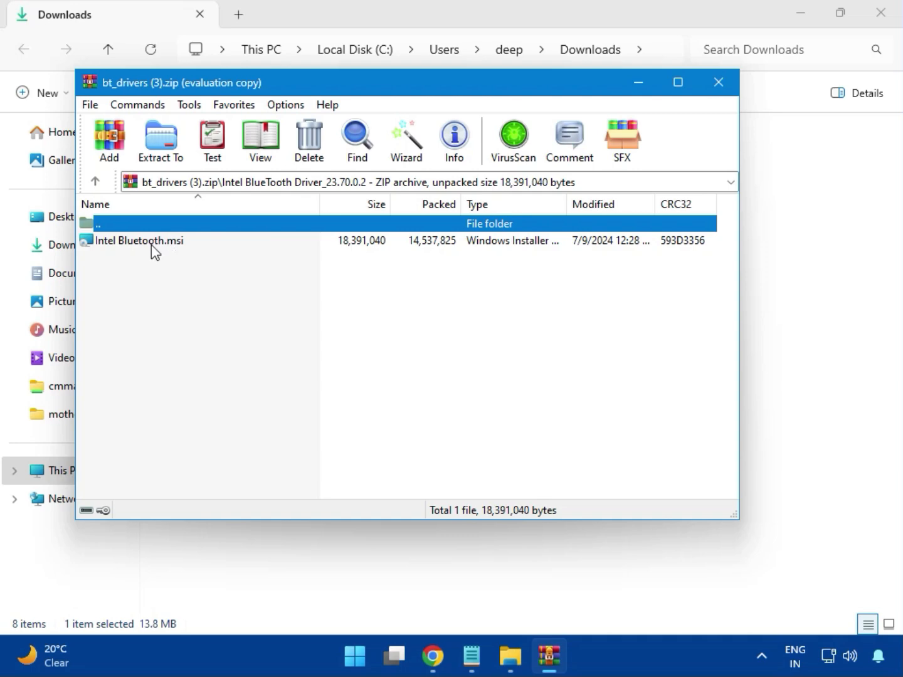
double_click(151, 246)
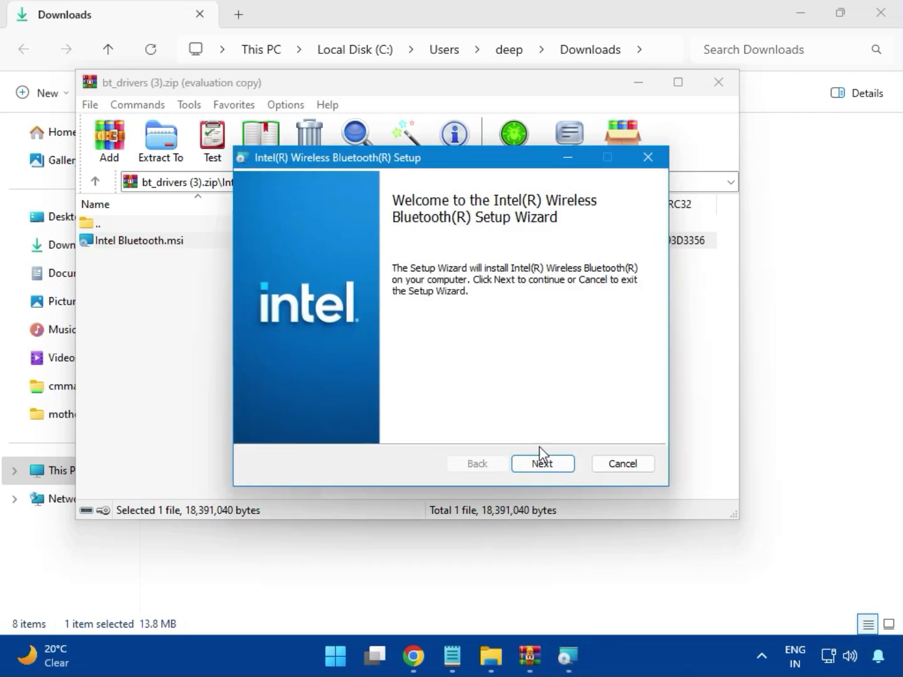
Install Intel Wireless Bluetooth with the licence accepted, Typical setup and permission to make changes, and close the wizard and archive
left_click(542, 462)
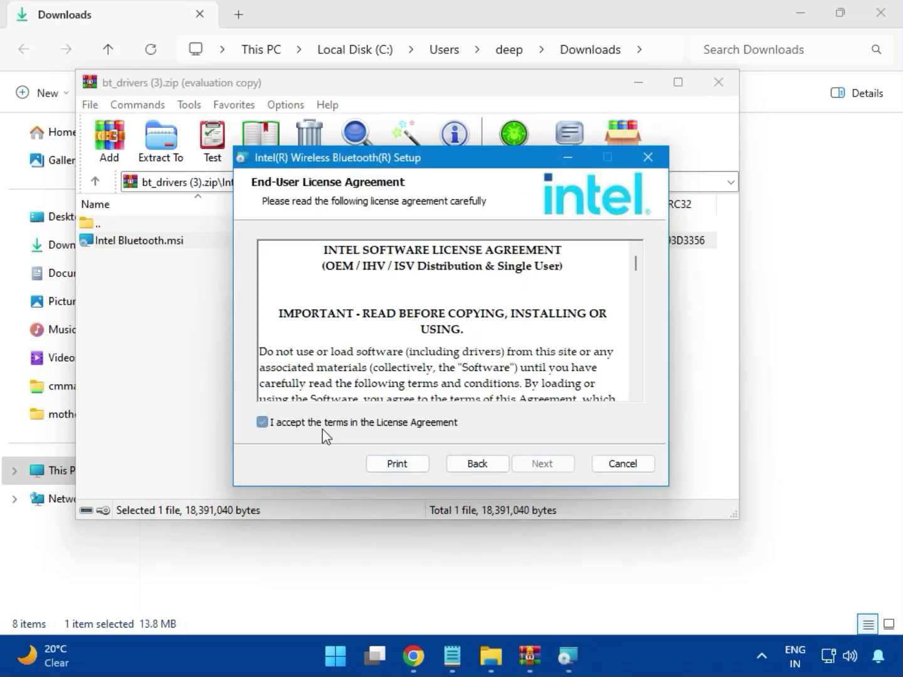
left_click(322, 429)
left_click(536, 462)
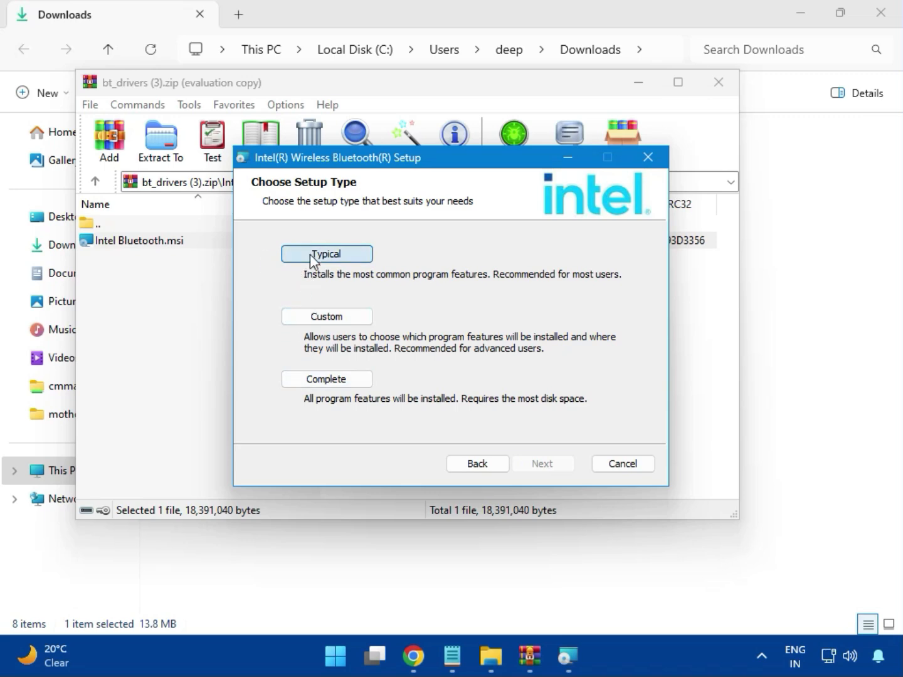
left_click(314, 257)
left_click(518, 463)
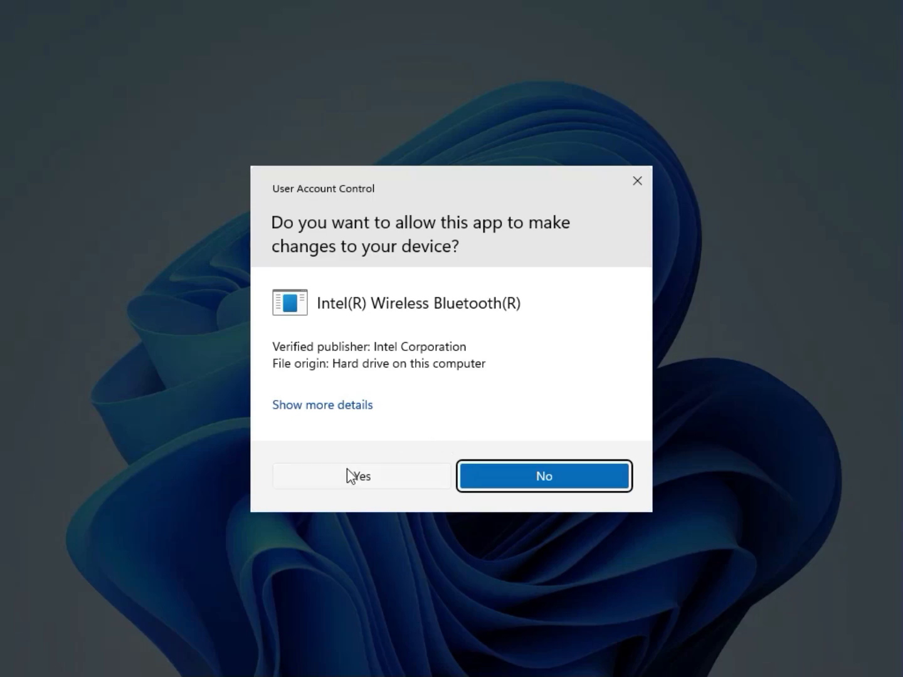
left_click(349, 476)
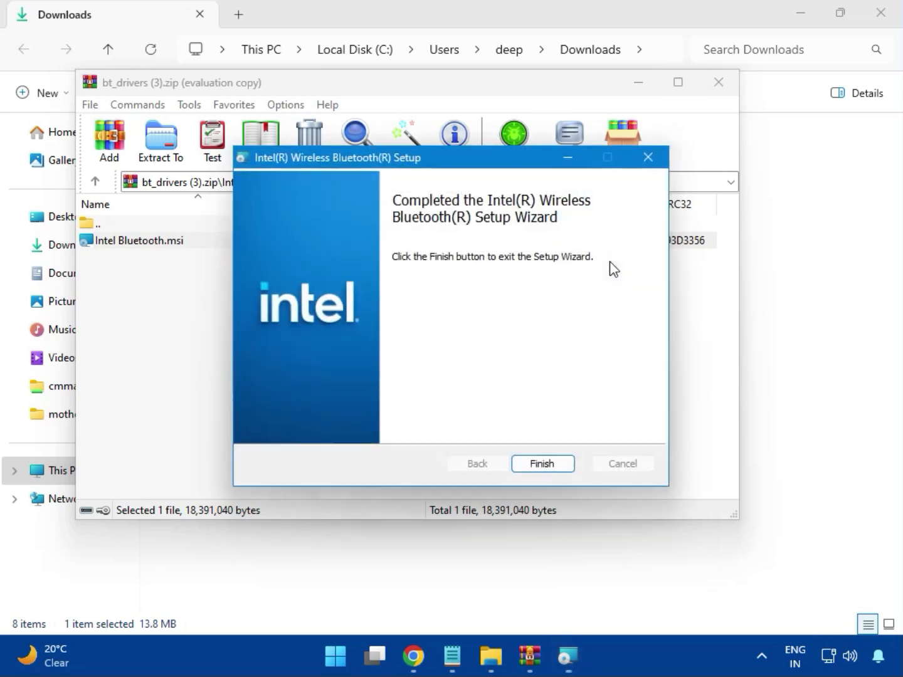
left_click(543, 464)
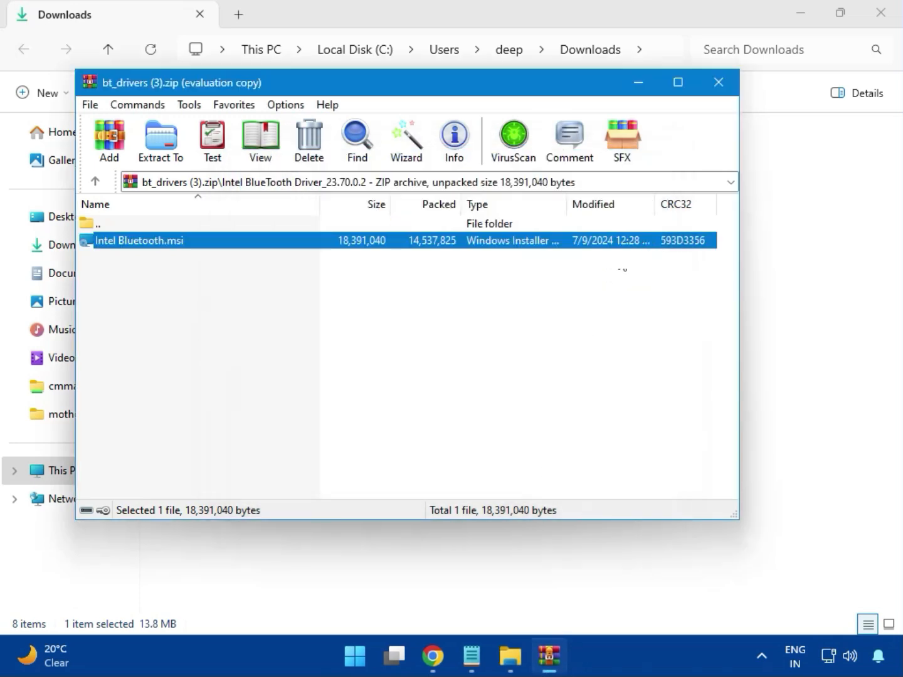
left_click(728, 93)
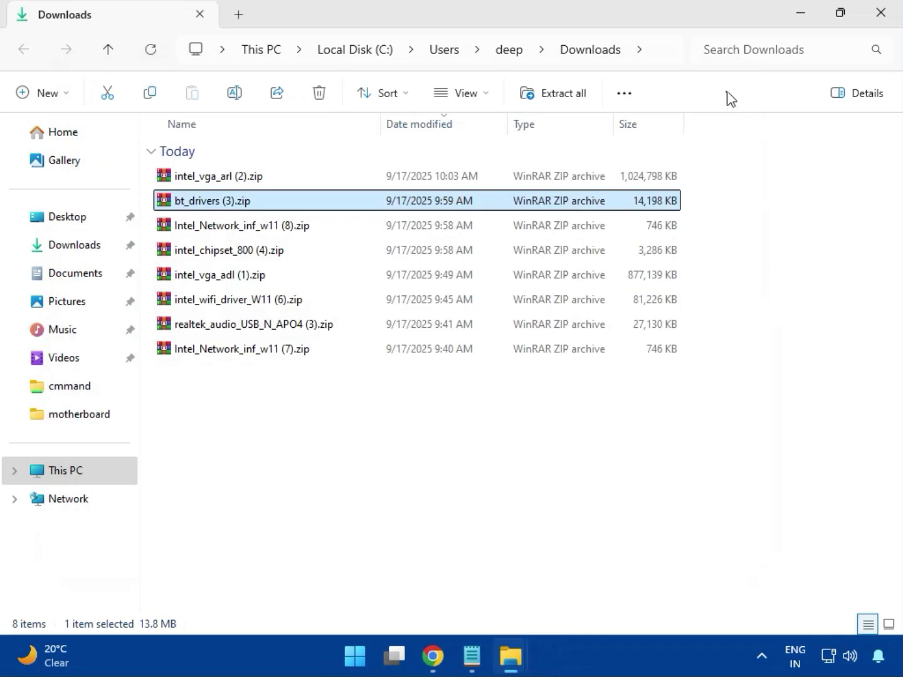
Open the Intel_Network_inf_w11 (8).zip archive, dismiss the WinRAR pop-up window and enter the W11 folder
left_click(237, 237)
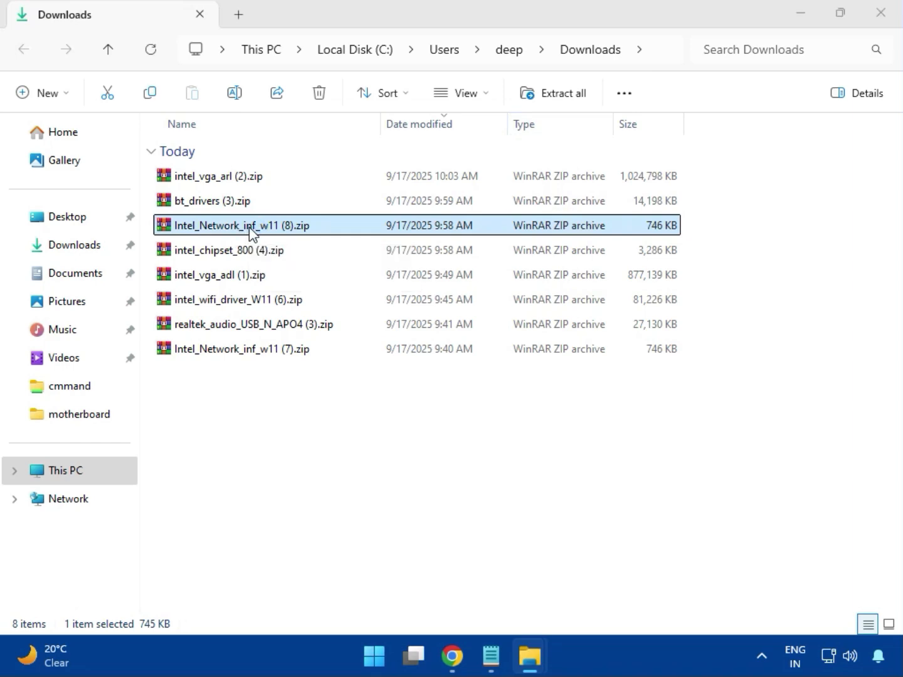
double_click(251, 226)
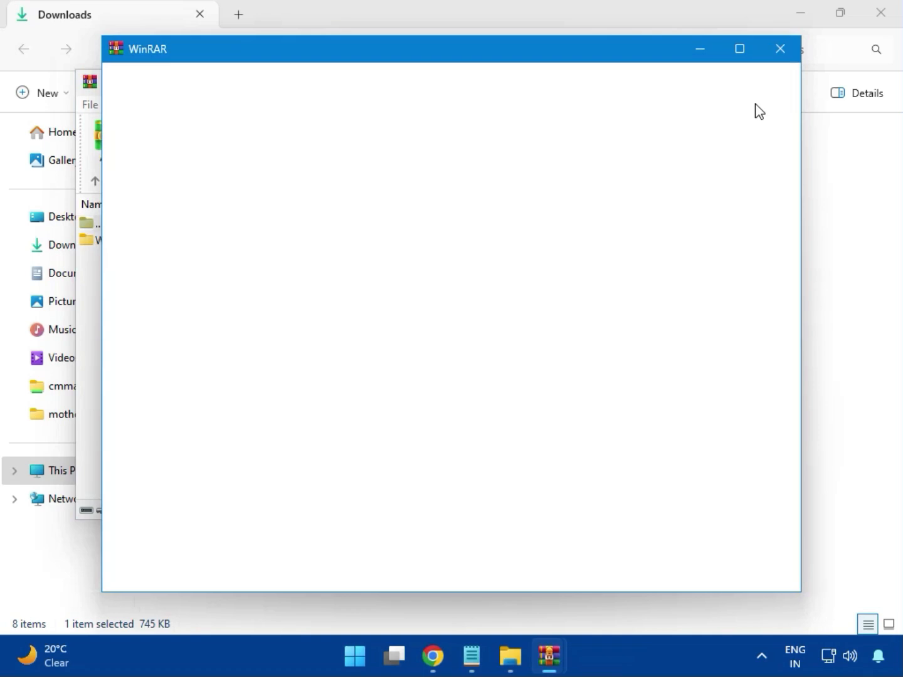
left_click(780, 49)
left_click(110, 242)
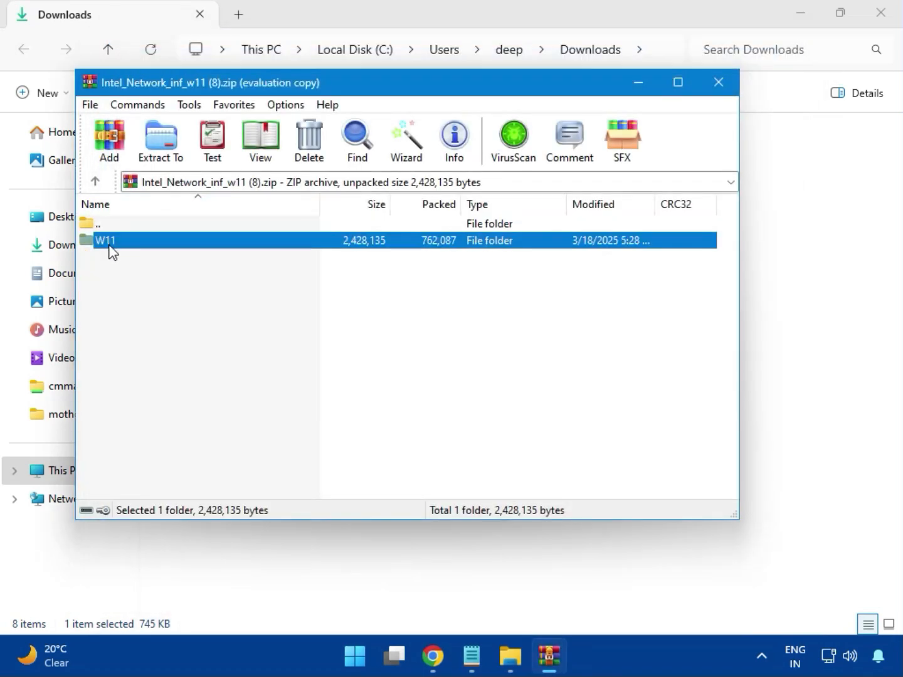
double_click(110, 244)
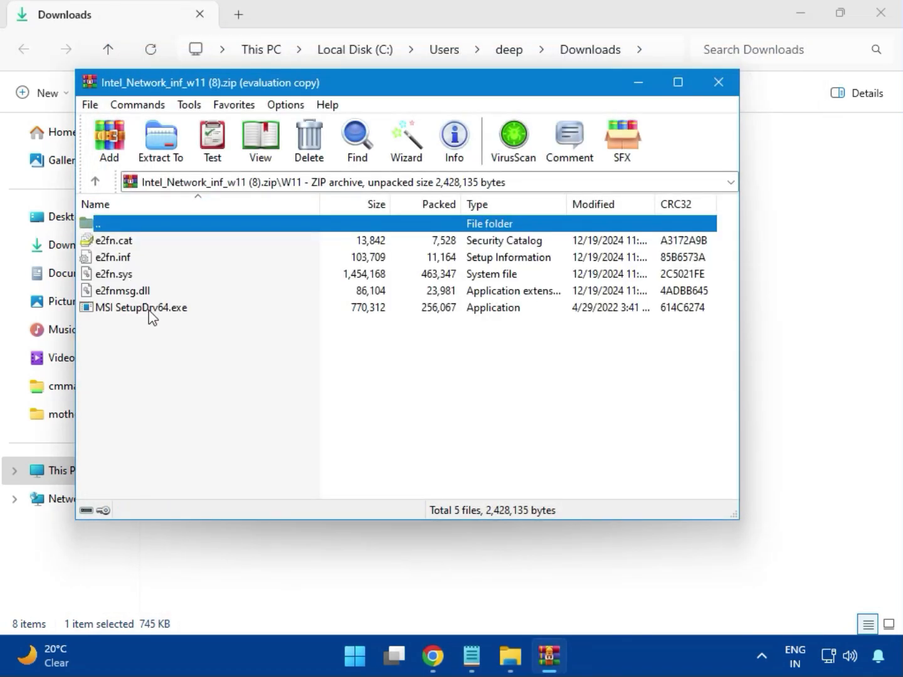
Run MSI SetupDrv64.exe with permission to make changes to try the network driver installation, and close the tool and archive
double_click(165, 310)
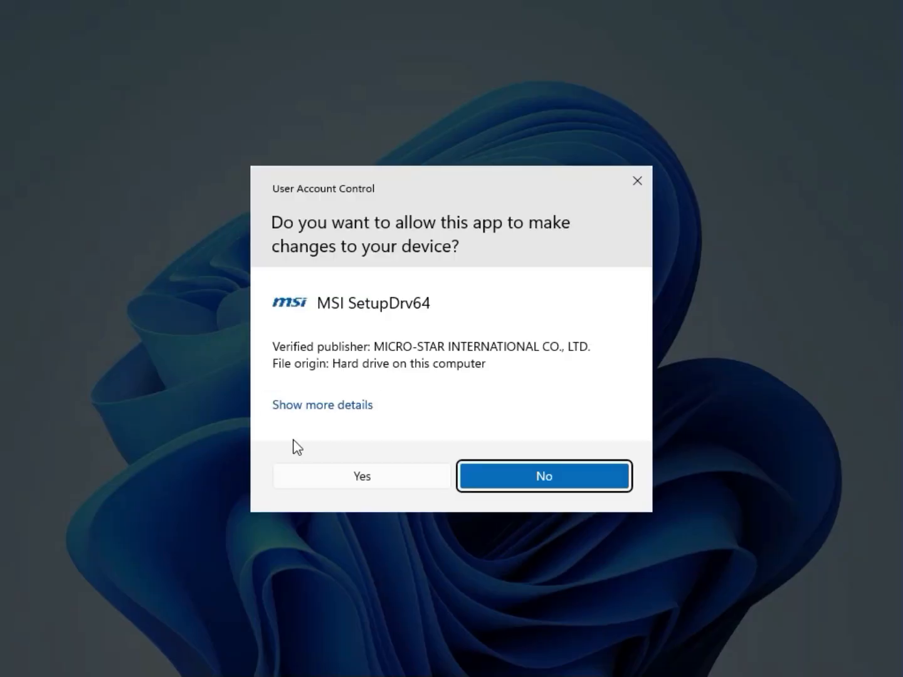
left_click(336, 472)
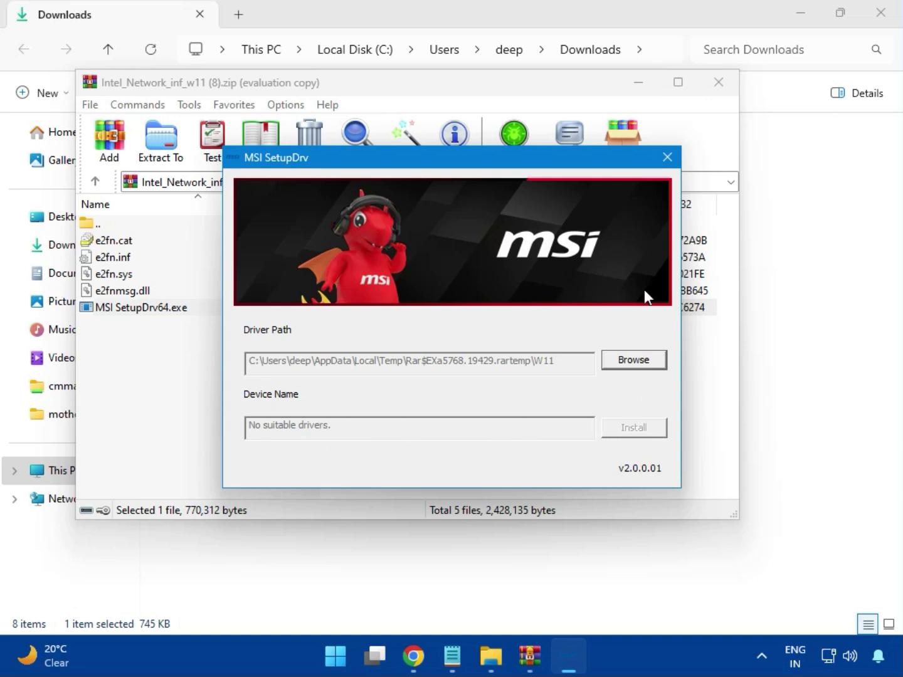
left_click(667, 155)
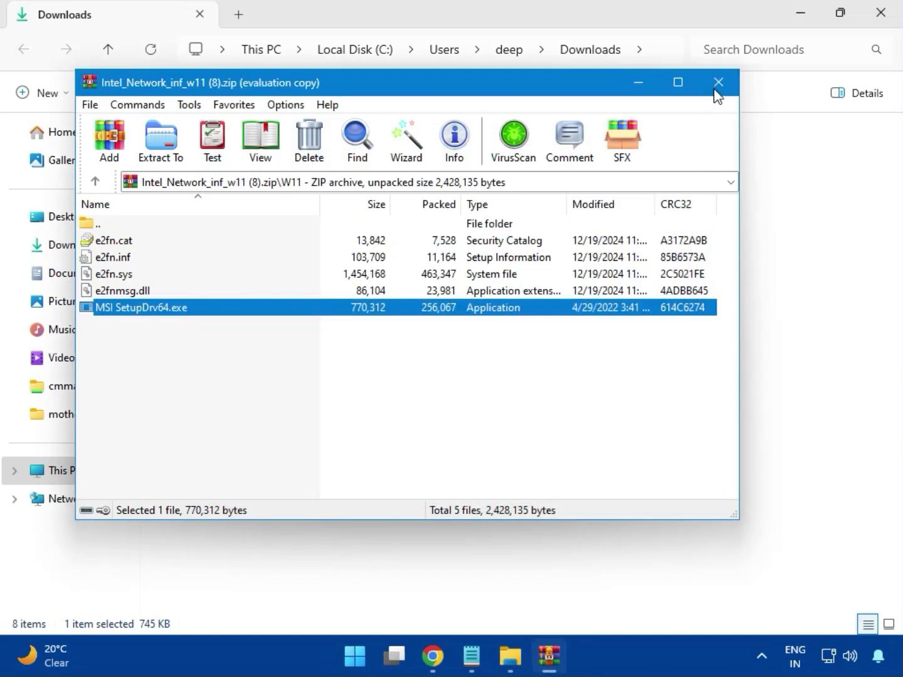
left_click(716, 86)
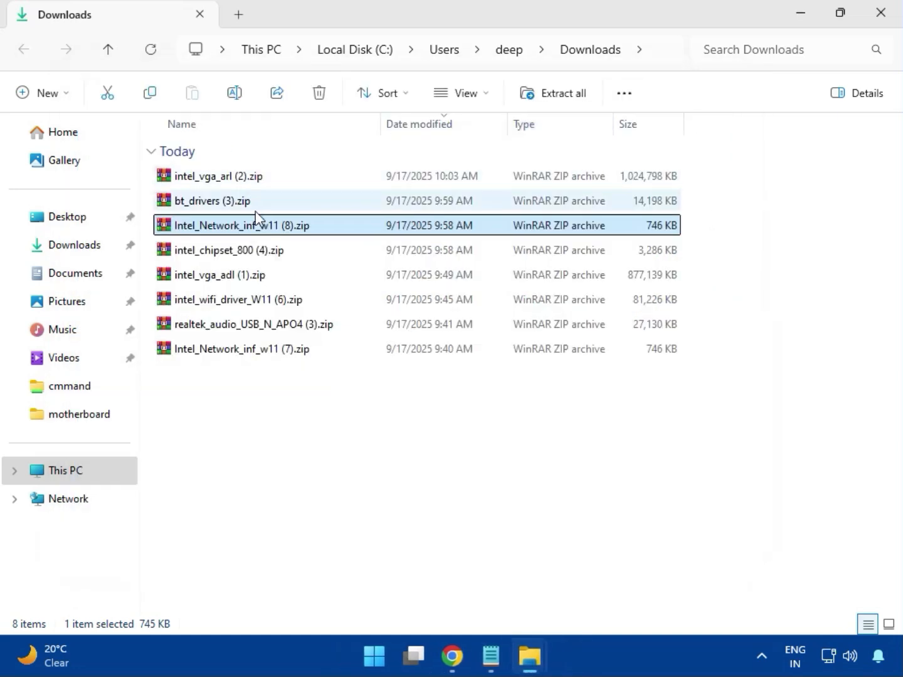
Open the intel_chipset_800 (4).zip archive, dismiss the WinRAR licence reminder and enter the Intel Chipset Driver_10.1.20062.8627 folder
left_click(211, 254)
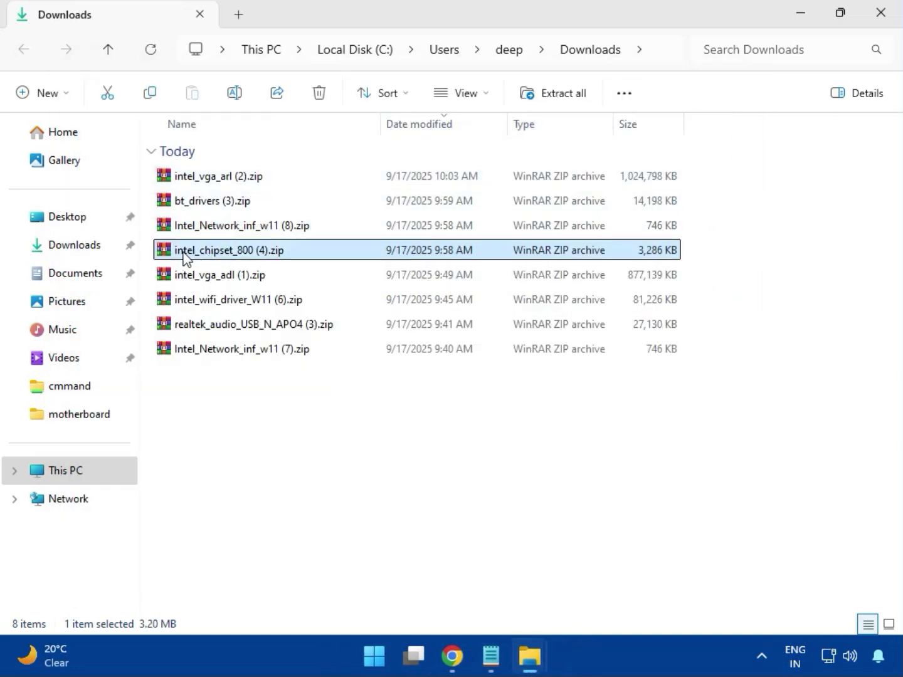
double_click(256, 257)
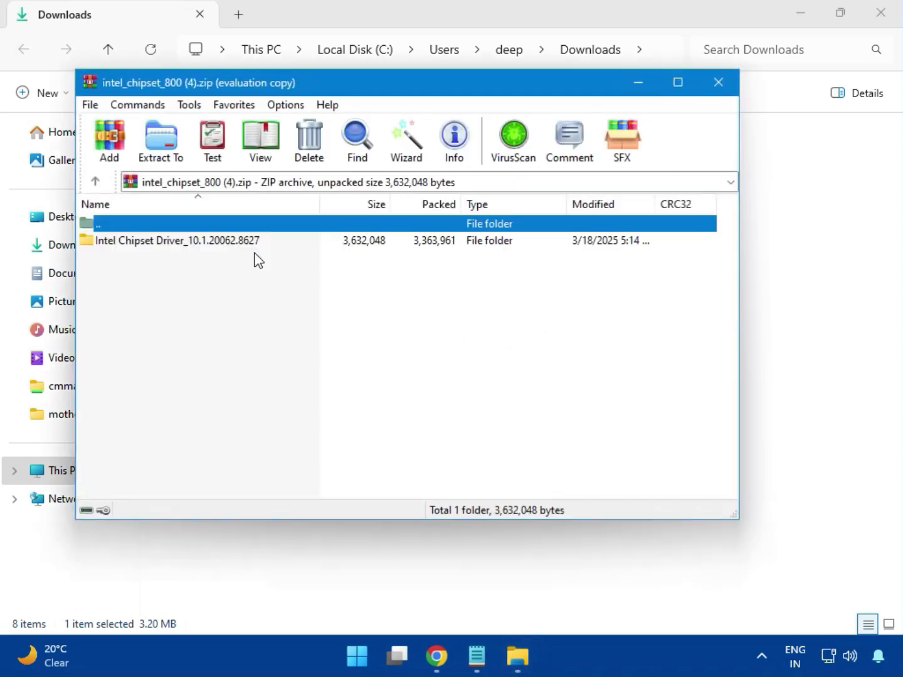
left_click(127, 245)
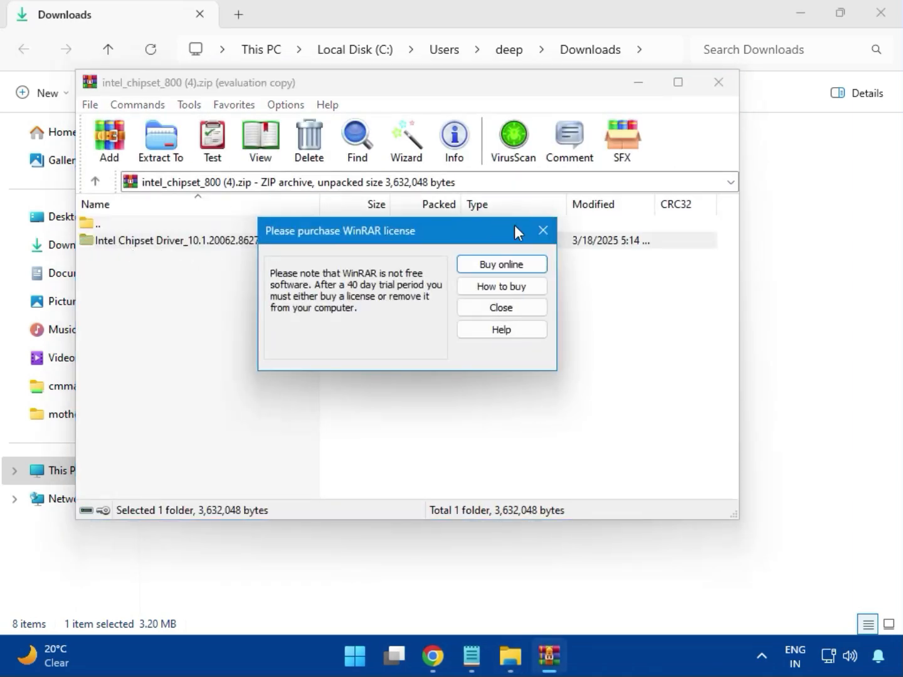
left_click(543, 230)
double_click(221, 244)
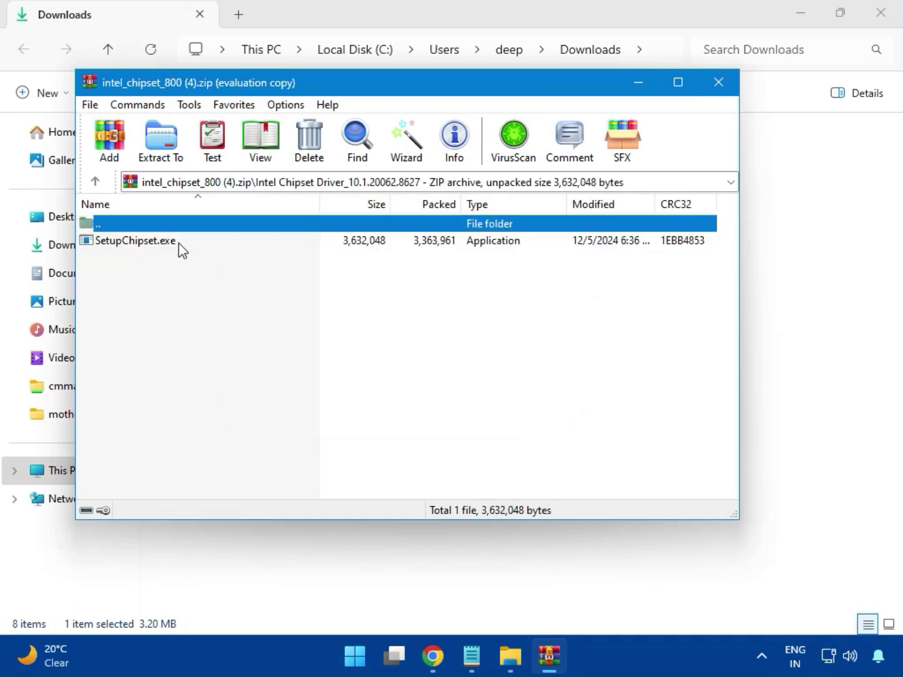
Run SetupChipset.exe, accept the licence, try to install the Intel Chipset Device Software, and close the installer and archive
double_click(144, 242)
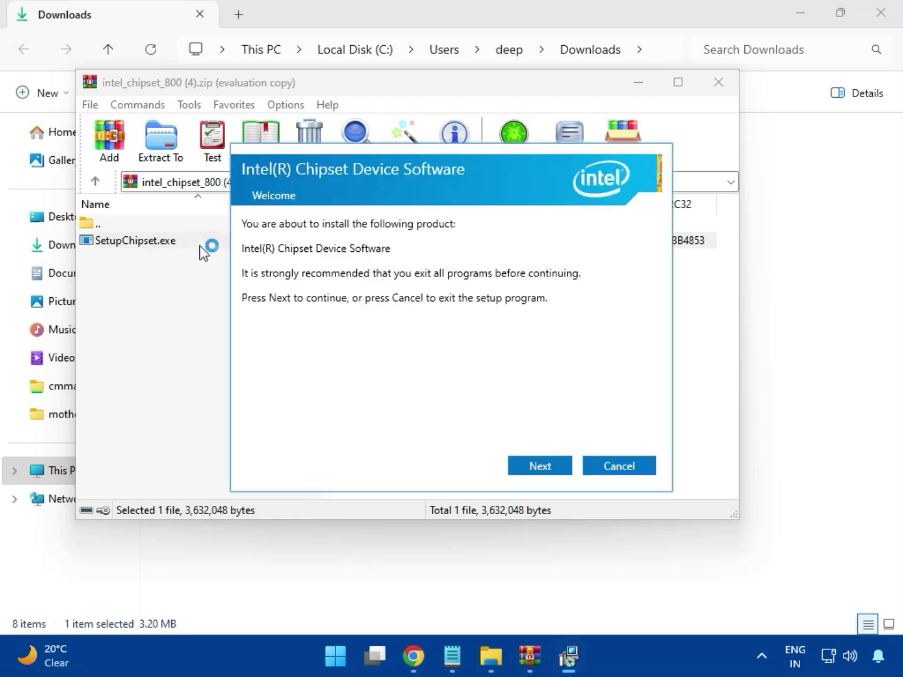
left_click(543, 467)
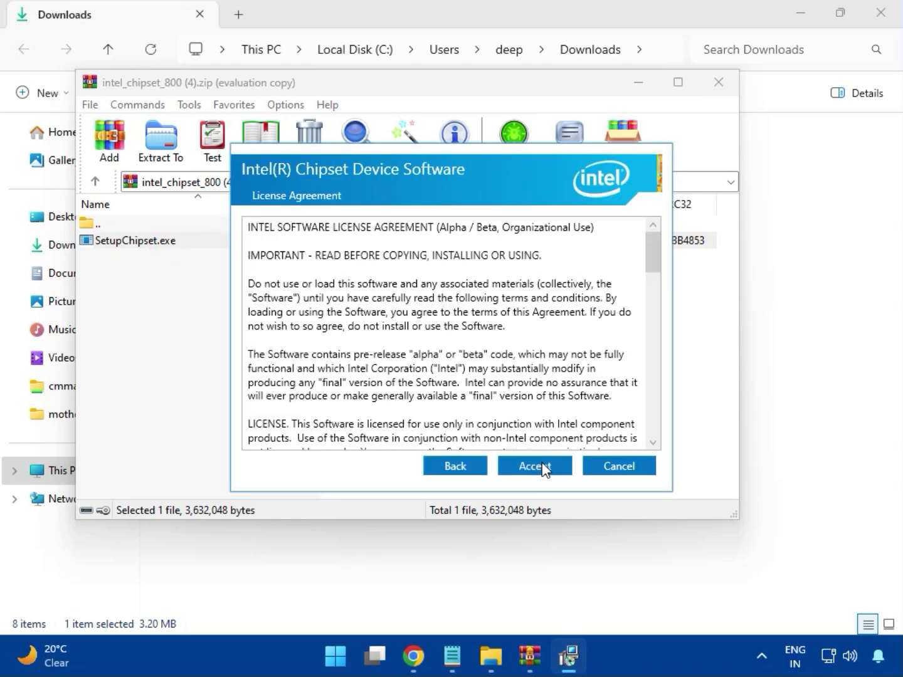
left_click(544, 467)
left_click(540, 465)
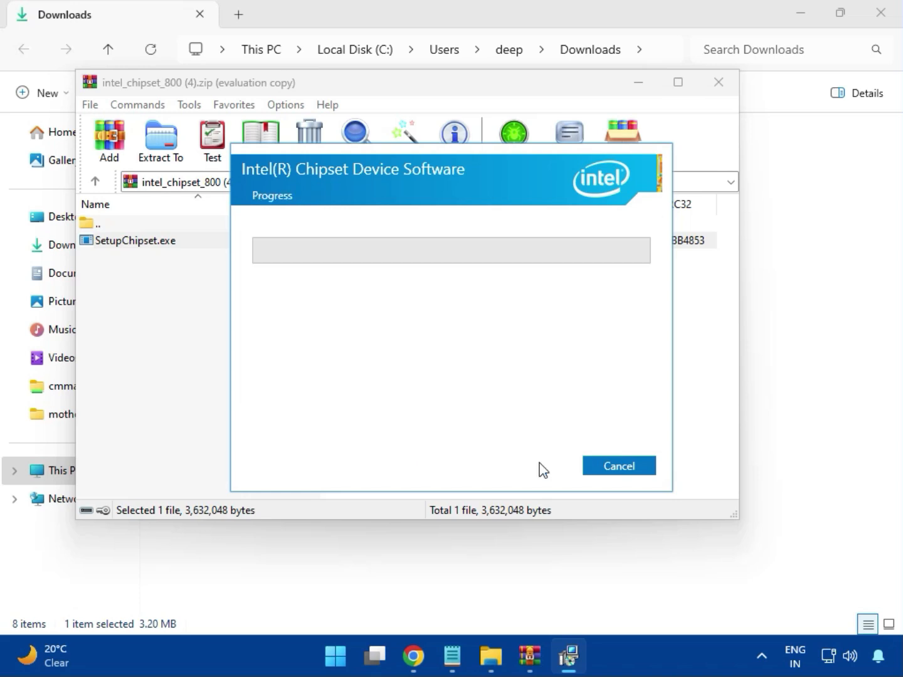
left_click(398, 474)
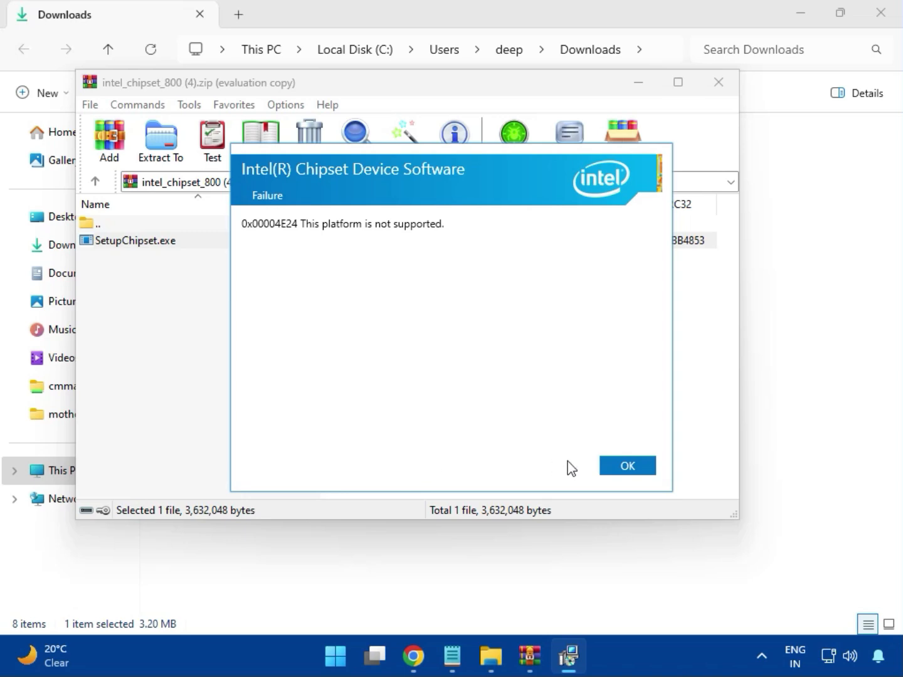
left_click(615, 467)
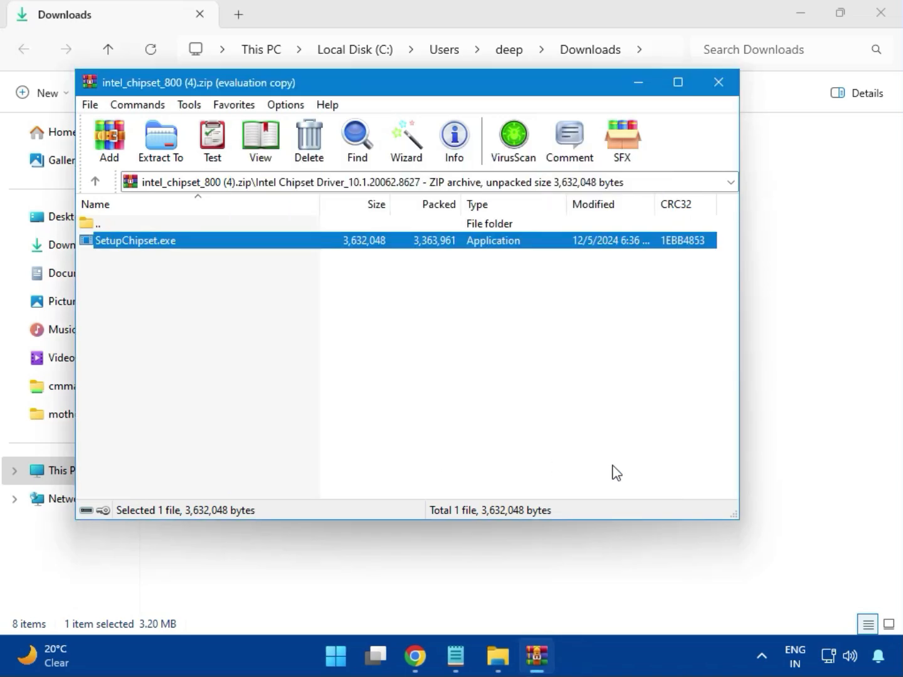
left_click(719, 83)
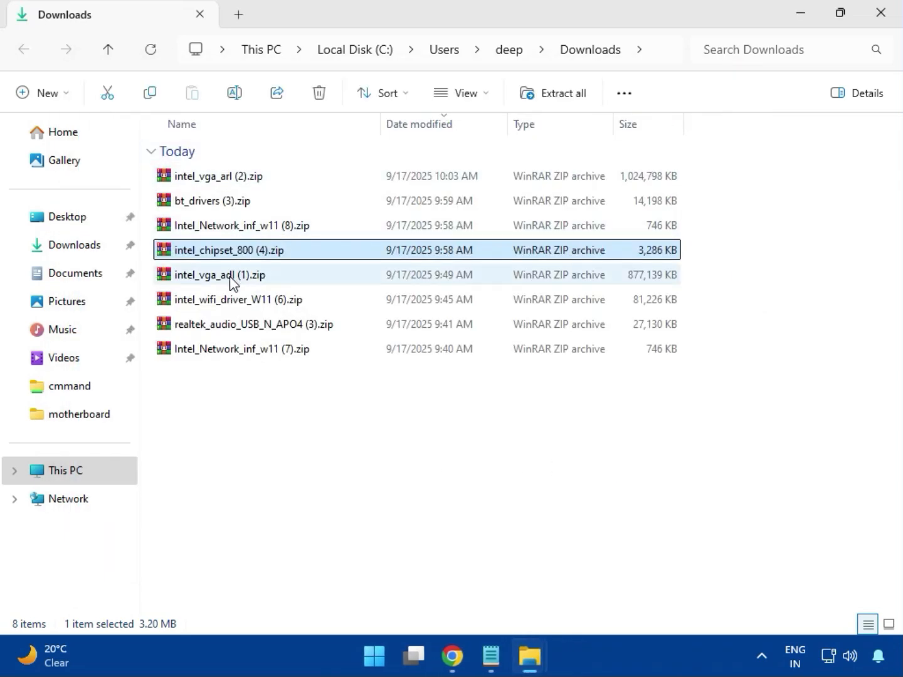
View the contents of the intel_vga_adl (1).zip archive and close it
left_click(232, 282)
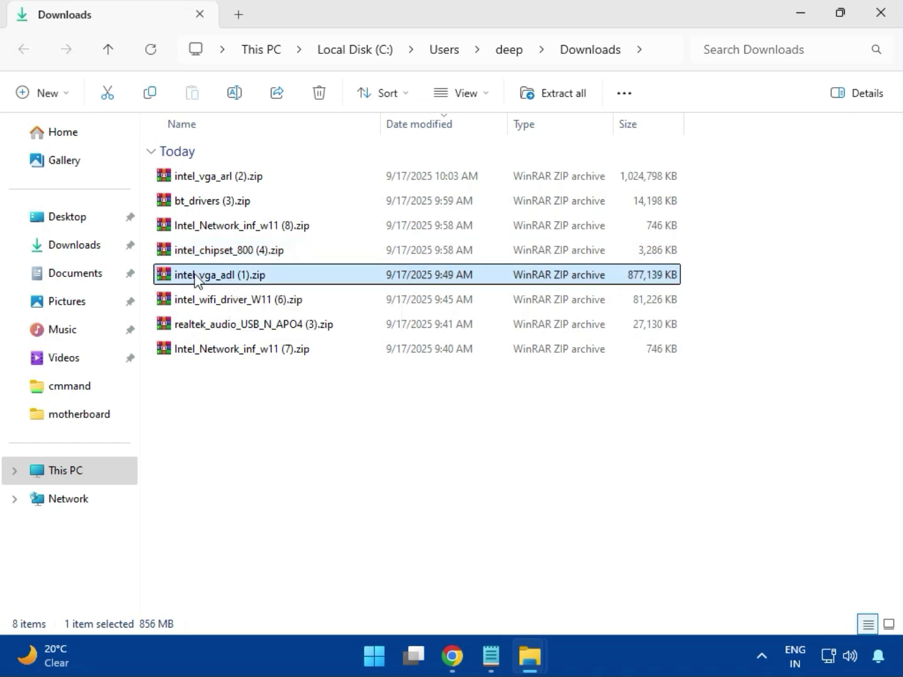
double_click(223, 276)
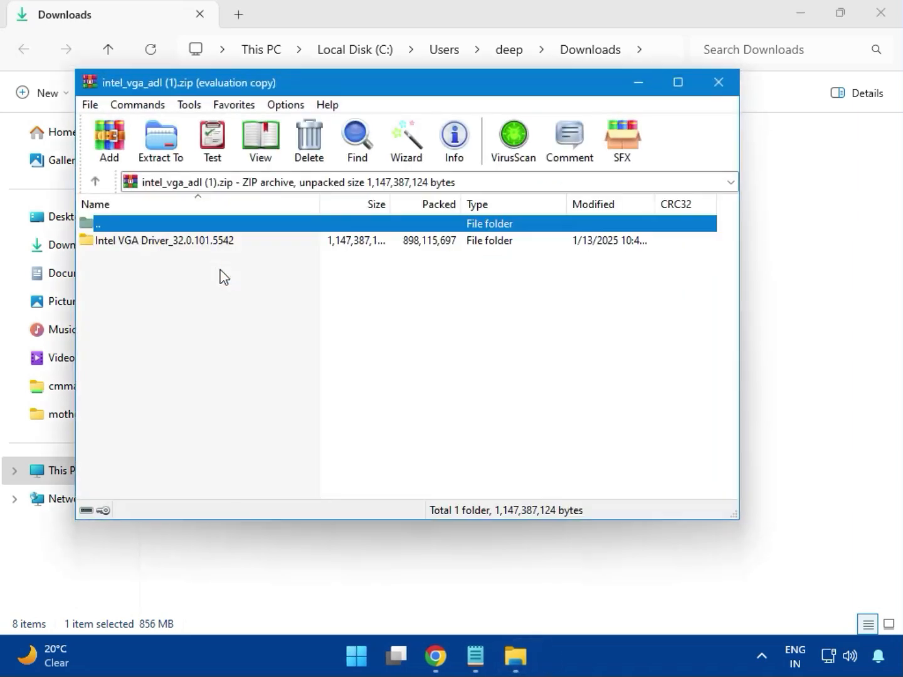
left_click(781, 48)
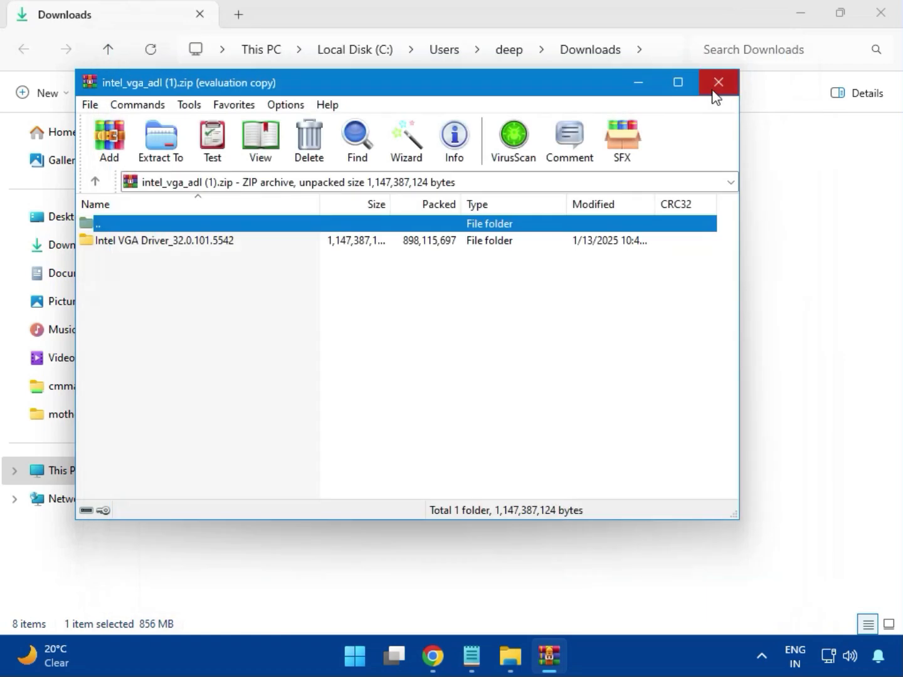
left_click(717, 85)
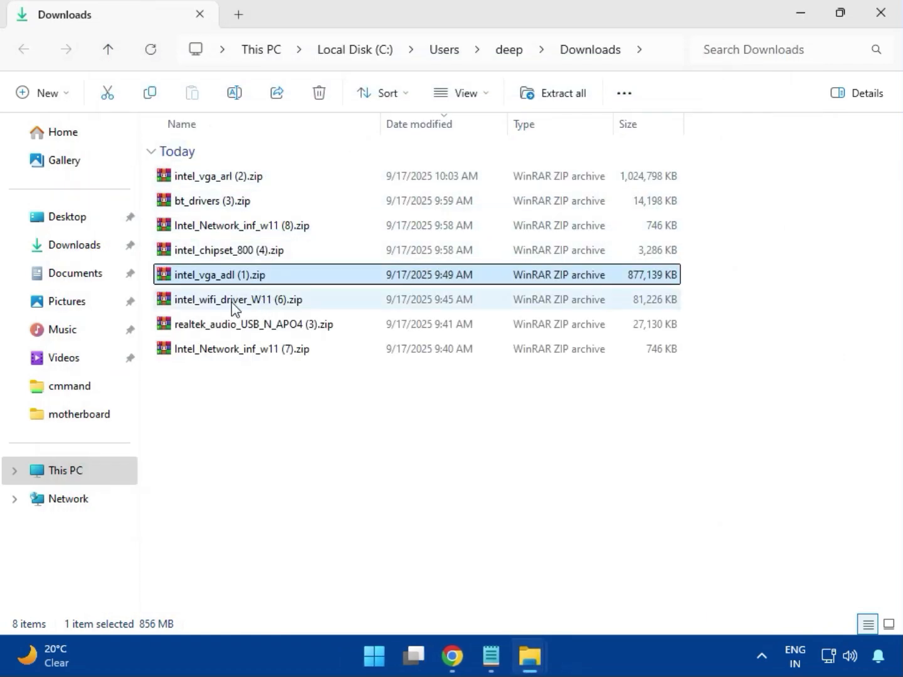
Open the intel_wifi_driver_W11 (6).zip archive, dismiss the WinRAR licence reminder and enter the Intel WIFI Driver_23.40.0.4\UWD\Win64\Installer folder
left_click(233, 301)
double_click(232, 303)
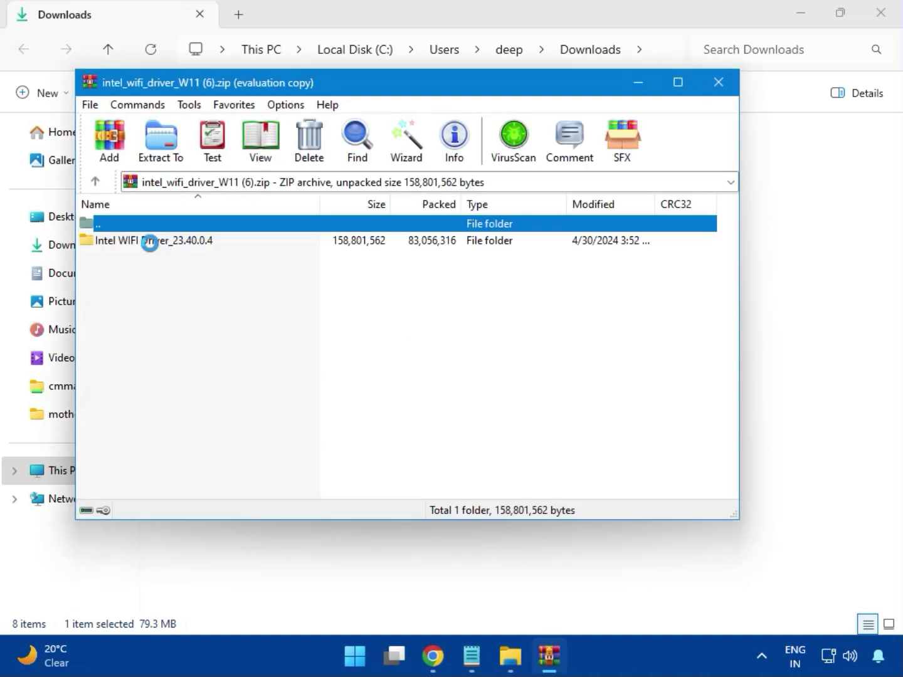
left_click(542, 231)
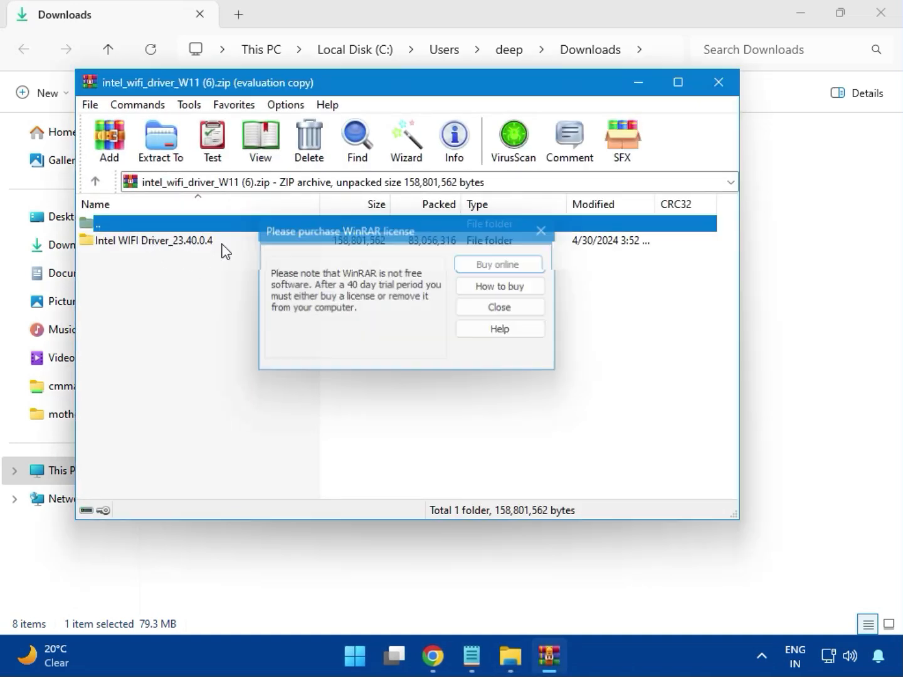
double_click(147, 244)
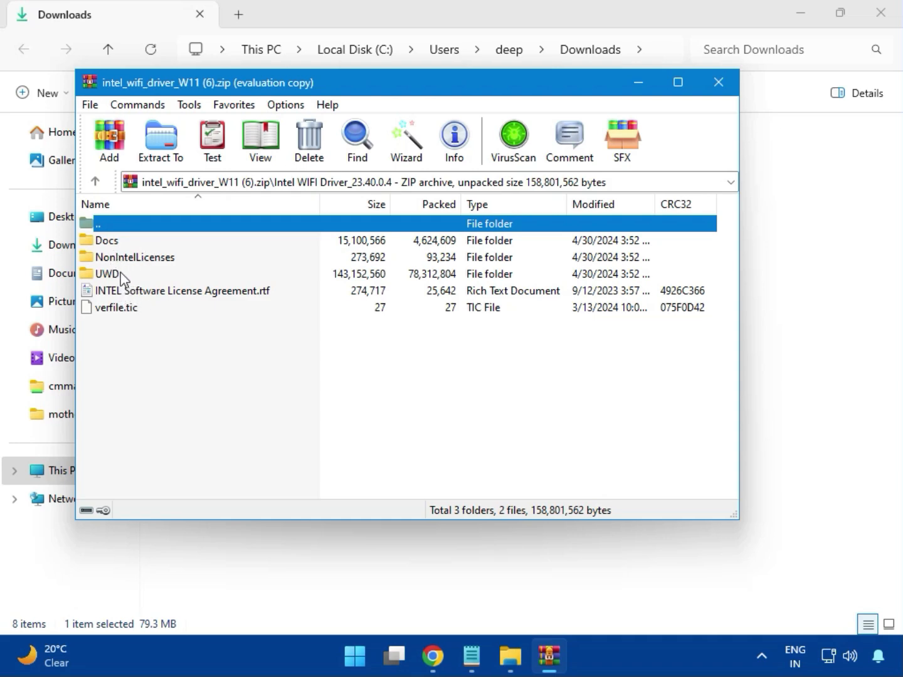
double_click(119, 273)
double_click(121, 244)
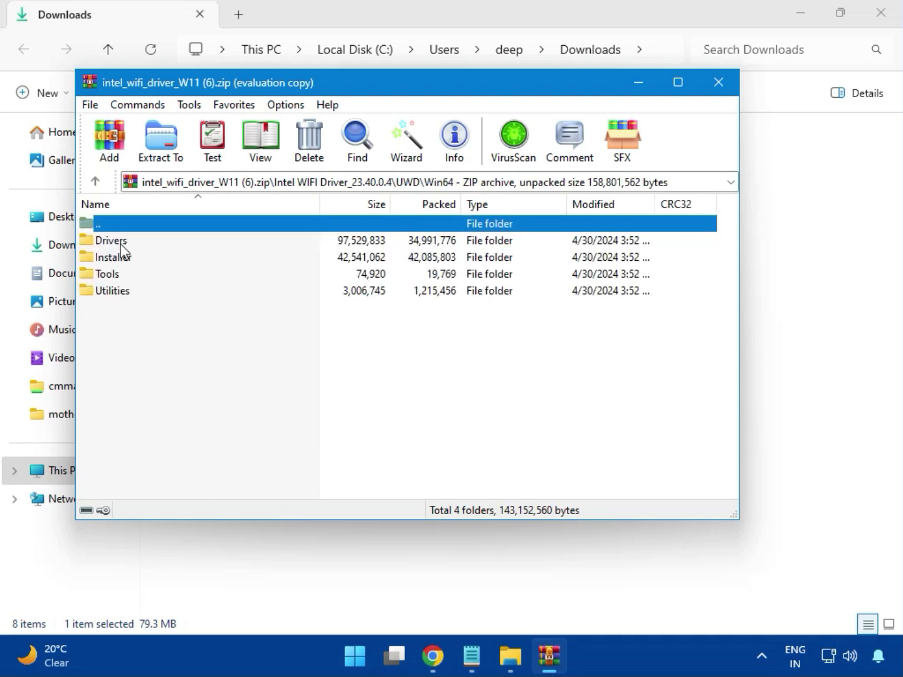
double_click(113, 242)
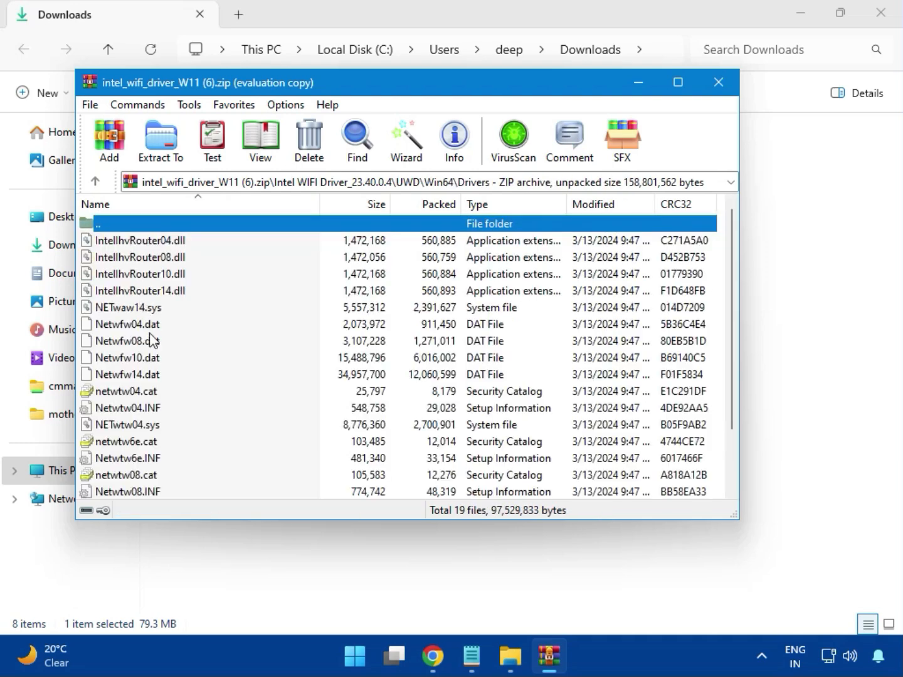
scroll(166, 374, "down", 2)
scroll(160, 414, "up", 2)
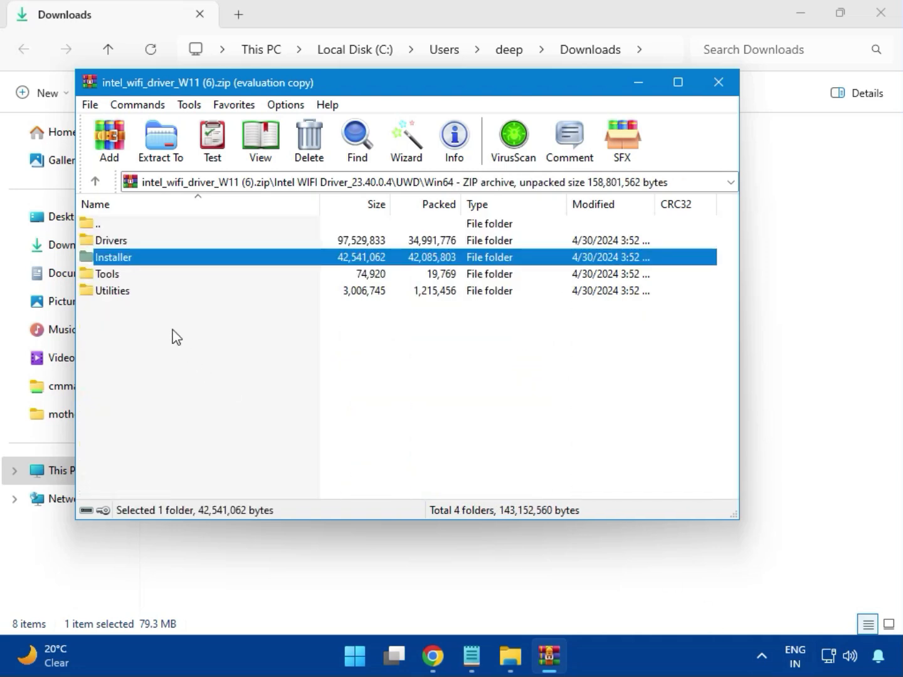
double_click(129, 258)
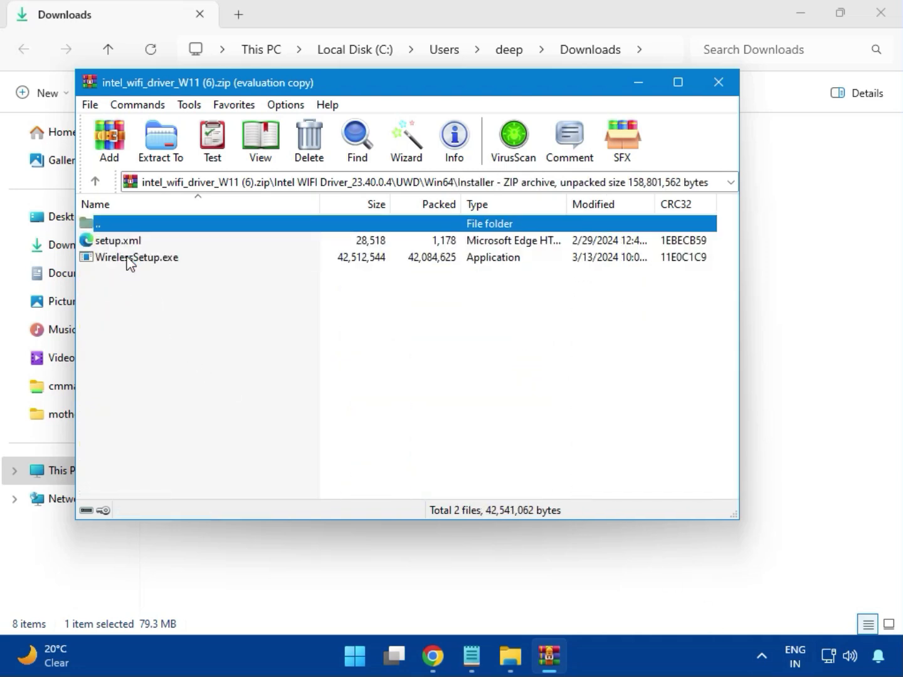
Run WirelessSetup.exe, accept the licence, install the Intel PROSet/Wireless Wi-Fi Software with permission to make changes, and close the installer and archive
left_click(116, 260)
double_click(143, 262)
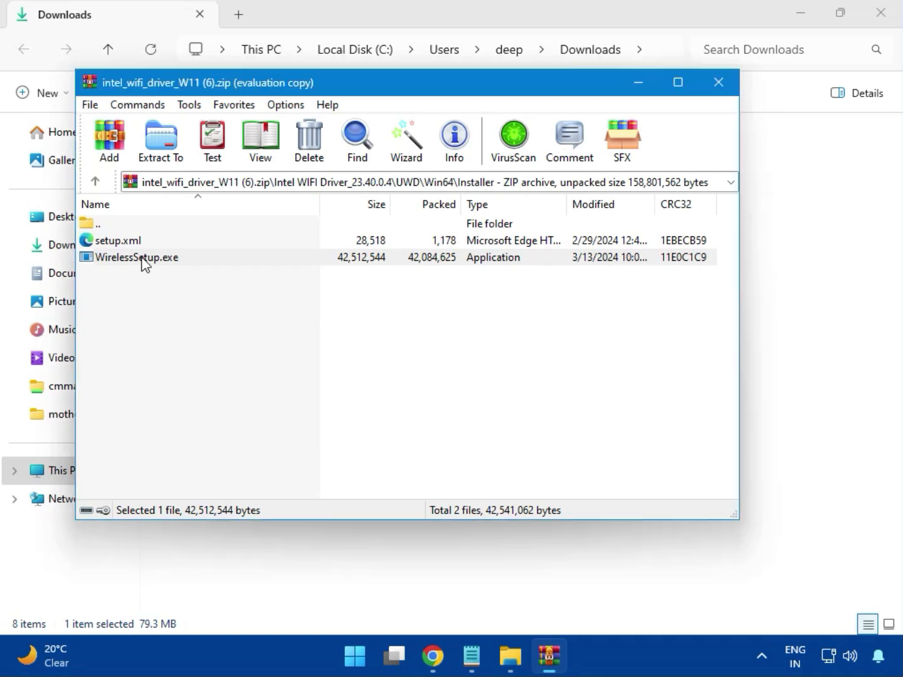
double_click(149, 257)
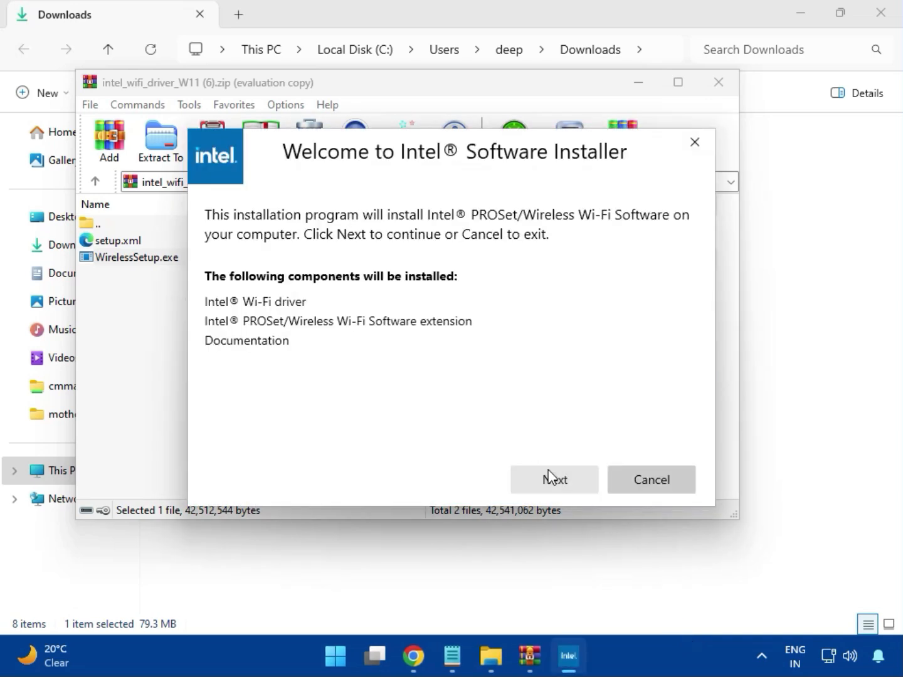
left_click(551, 476)
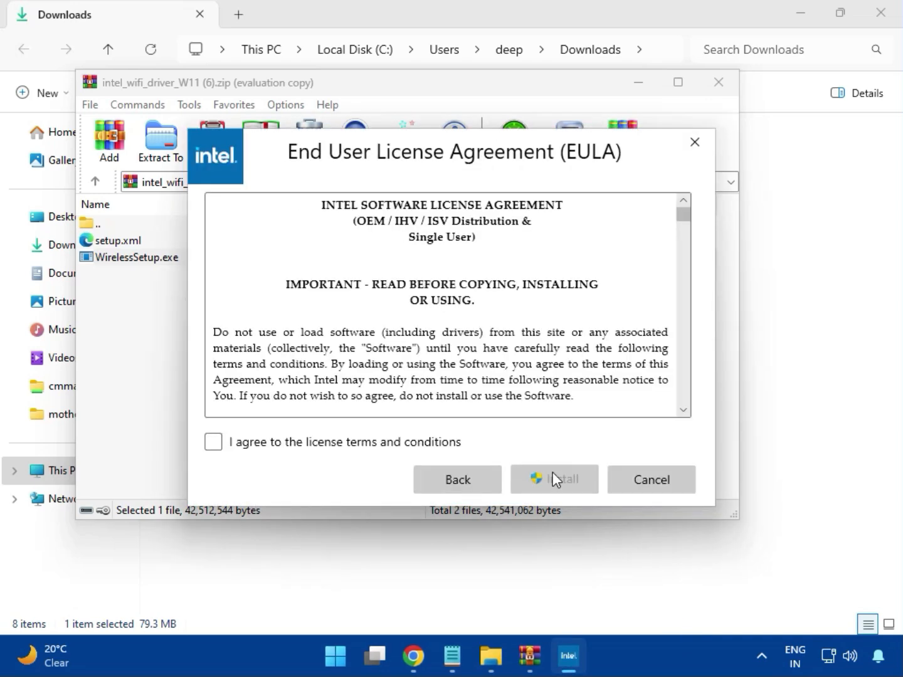
left_click(399, 442)
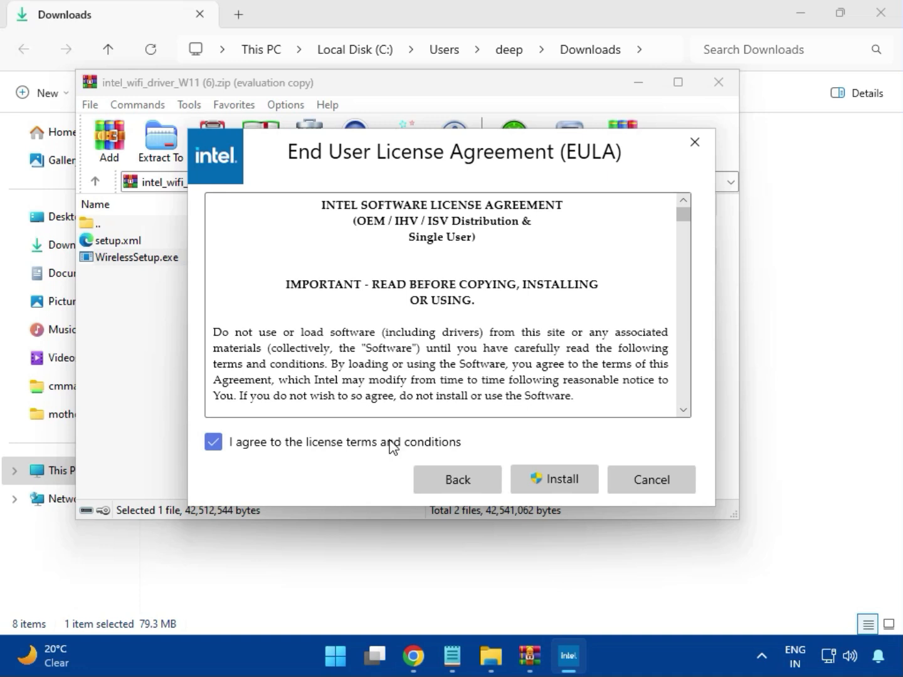
left_click(562, 484)
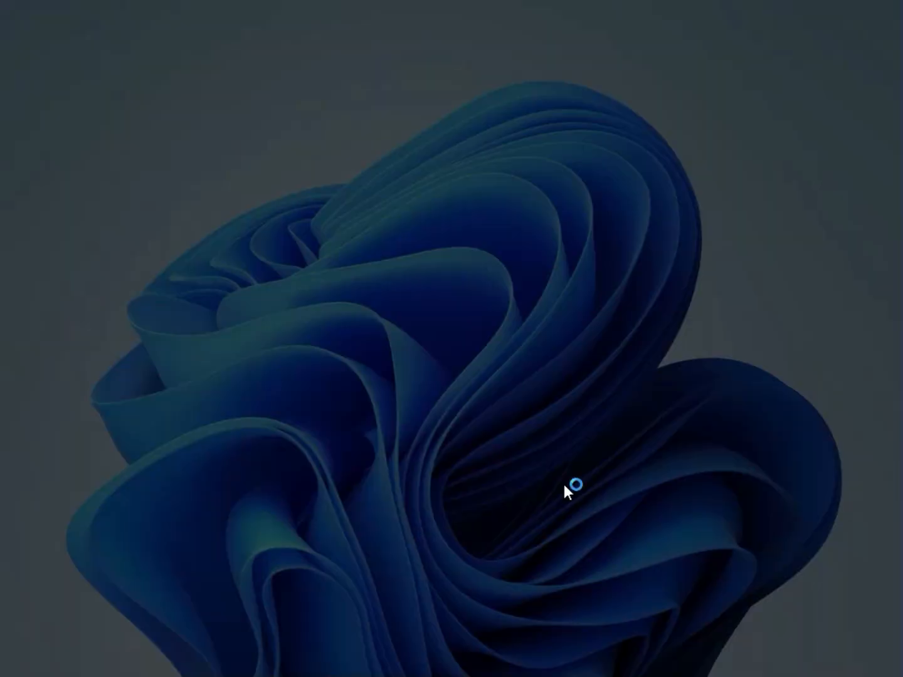
left_click(409, 484)
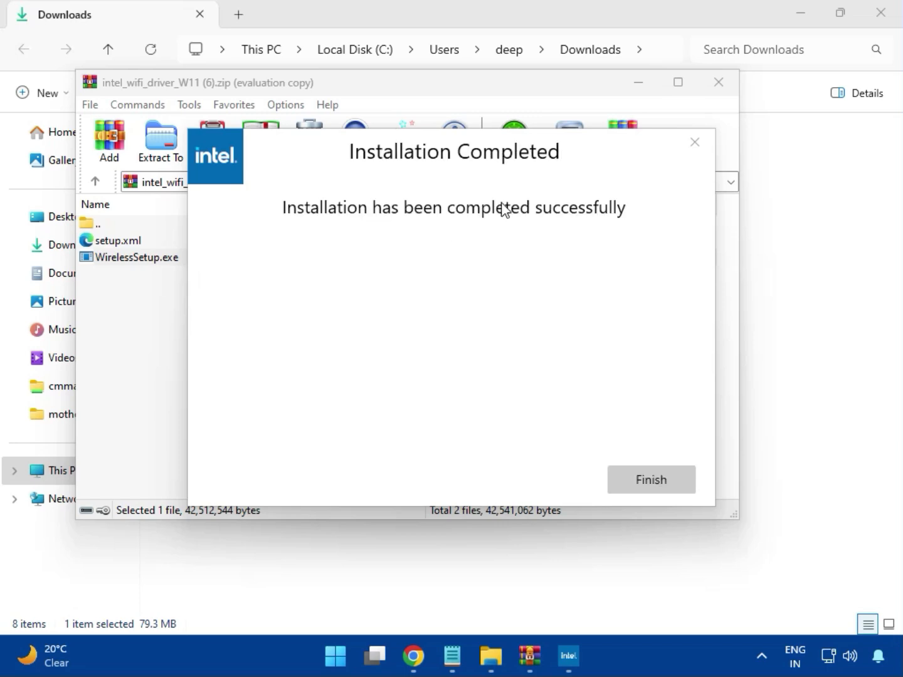
left_click(649, 477)
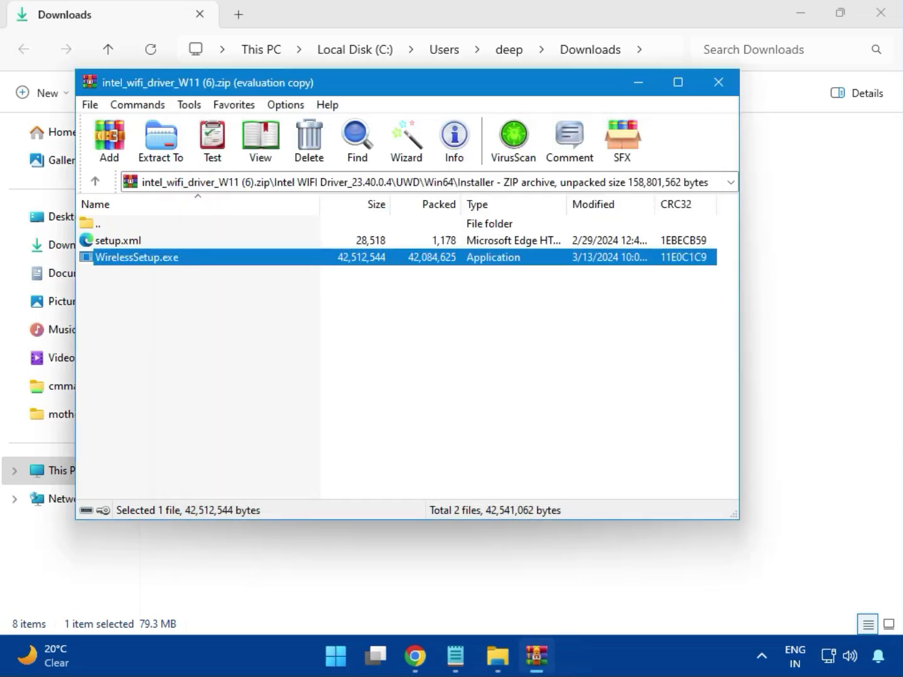
left_click(719, 82)
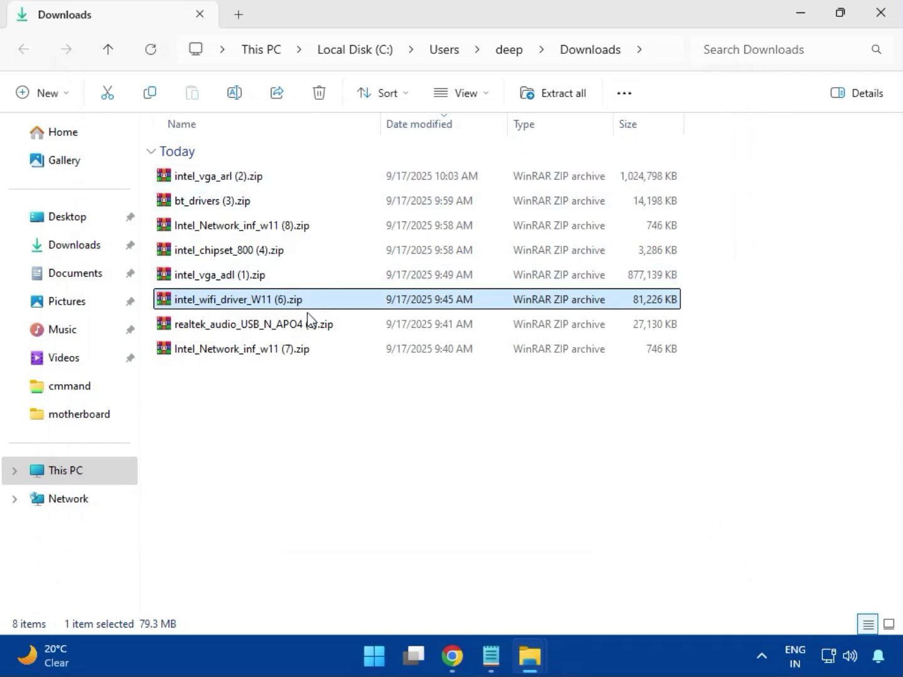
Open the realtek_audio_USB_N_APO4 (3).zip archive, dismiss the WinRAR window and enter the Realtek USB Universal Driver folder
double_click(271, 332)
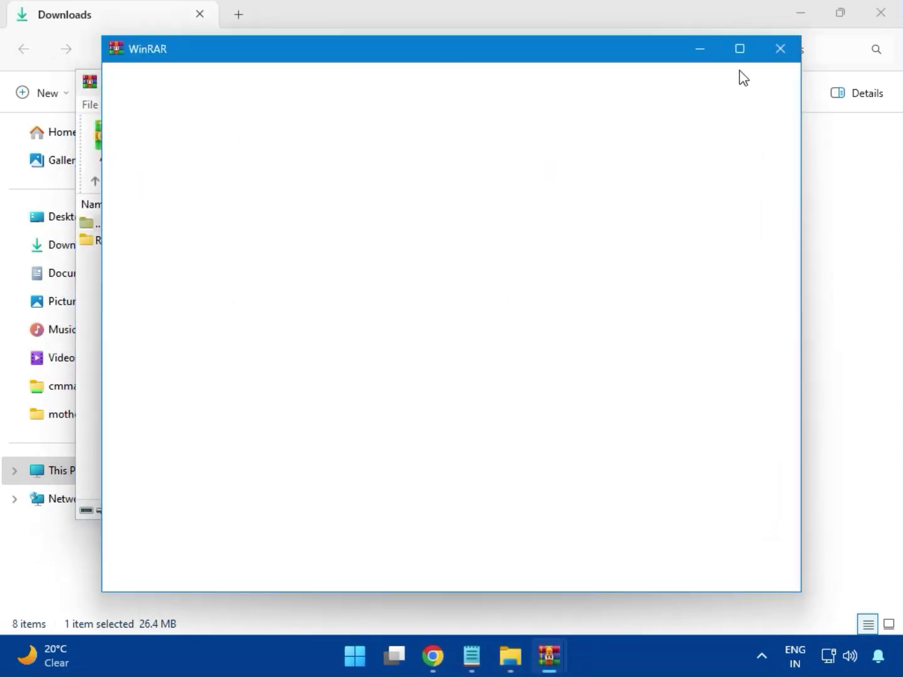
left_click(776, 56)
double_click(204, 243)
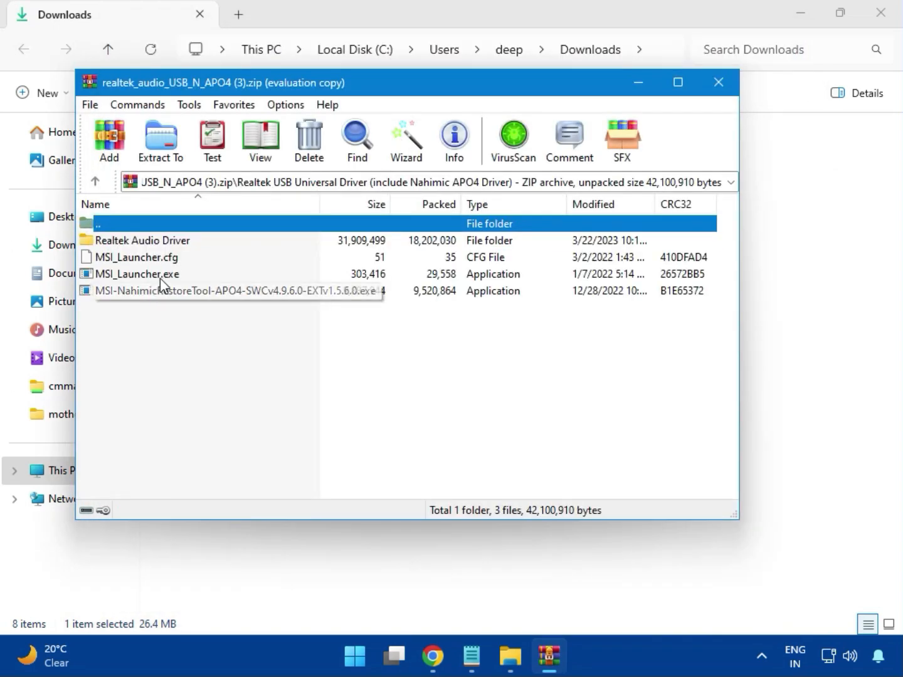
Run MSI_Launcher.exe with permission to make changes for the Realtek audio driver, and close the archive and the Downloads folder window
double_click(129, 274)
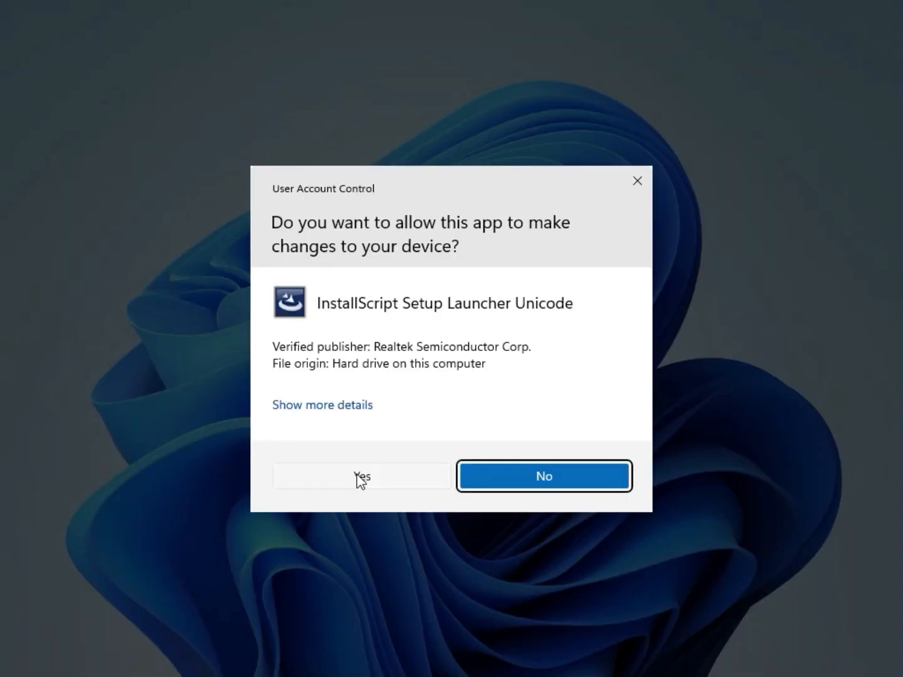
left_click(358, 479)
left_click(362, 469)
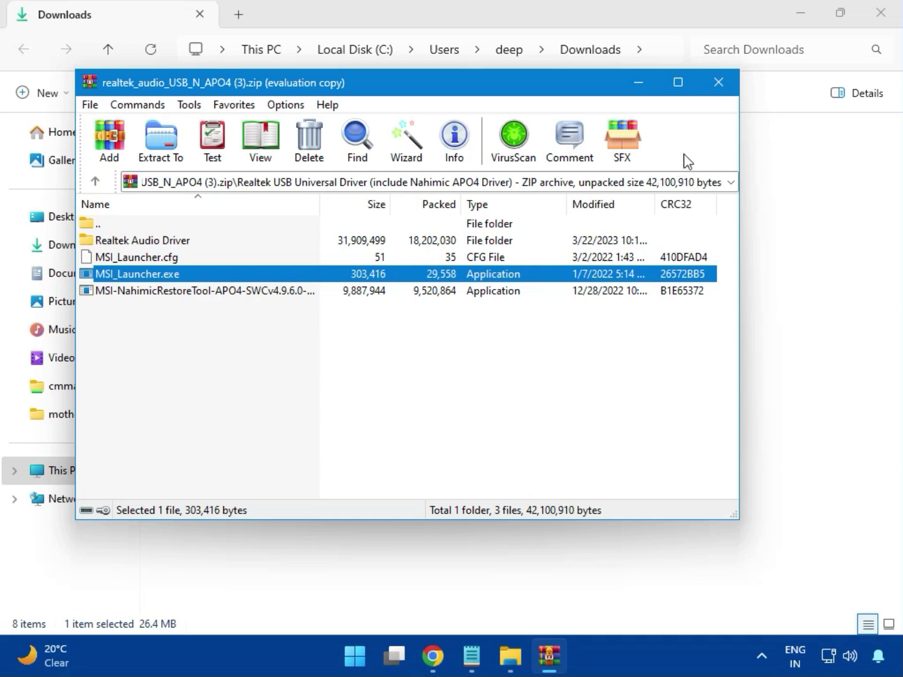
left_click(720, 92)
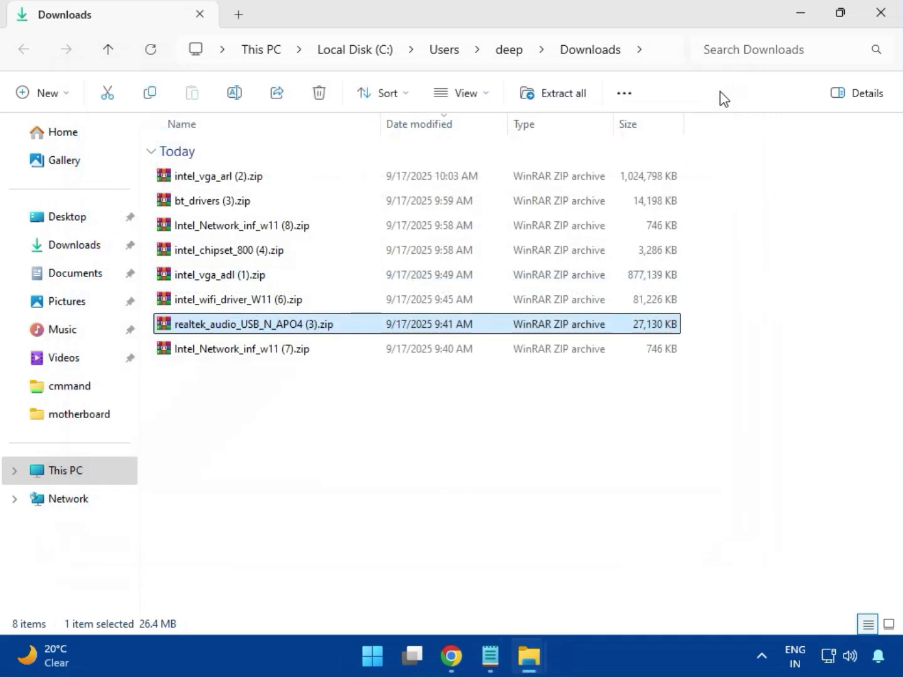
left_click(243, 353)
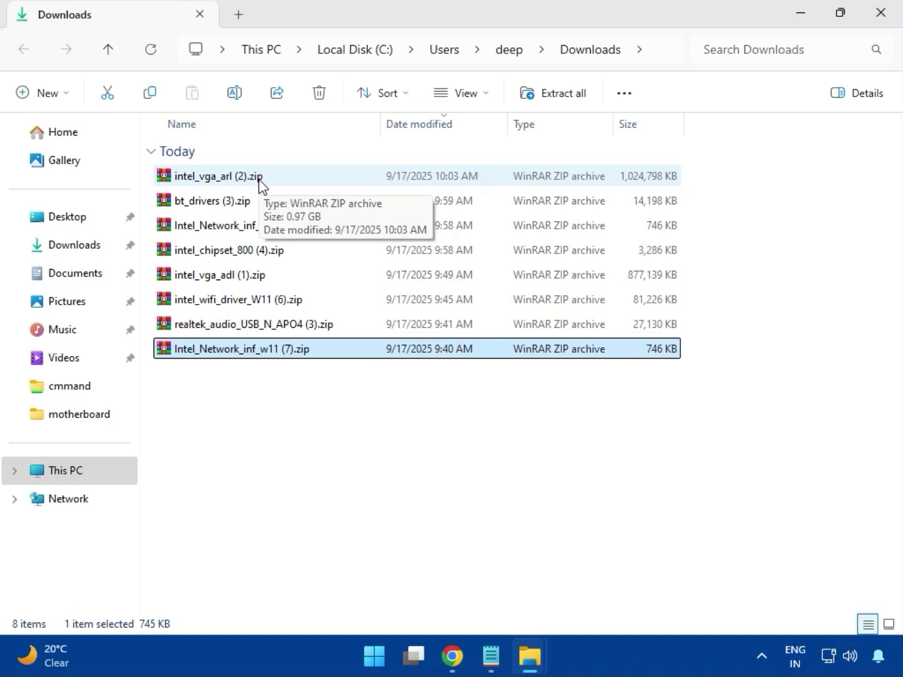
left_click(881, 14)
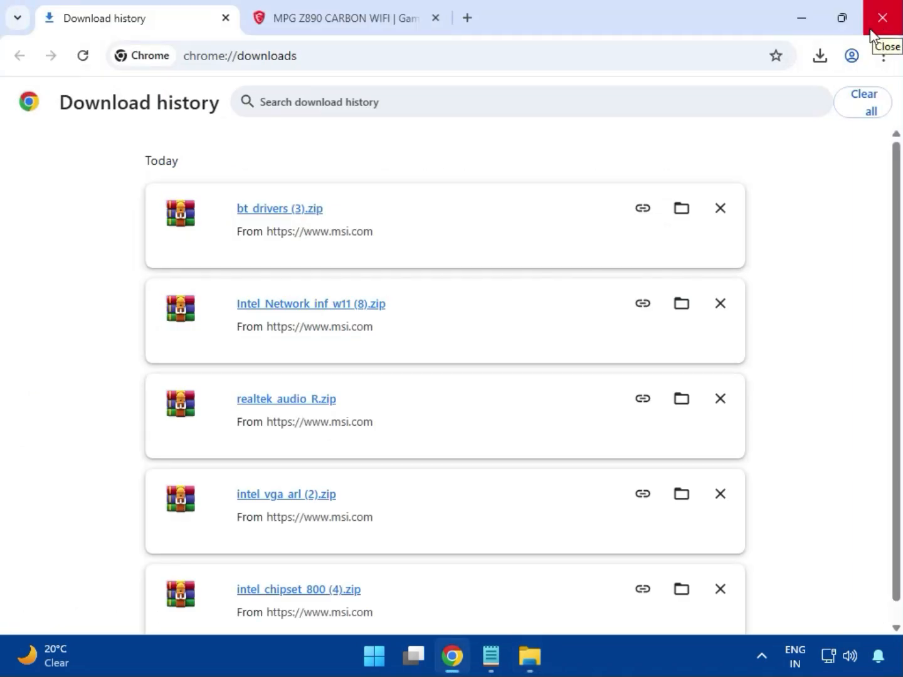